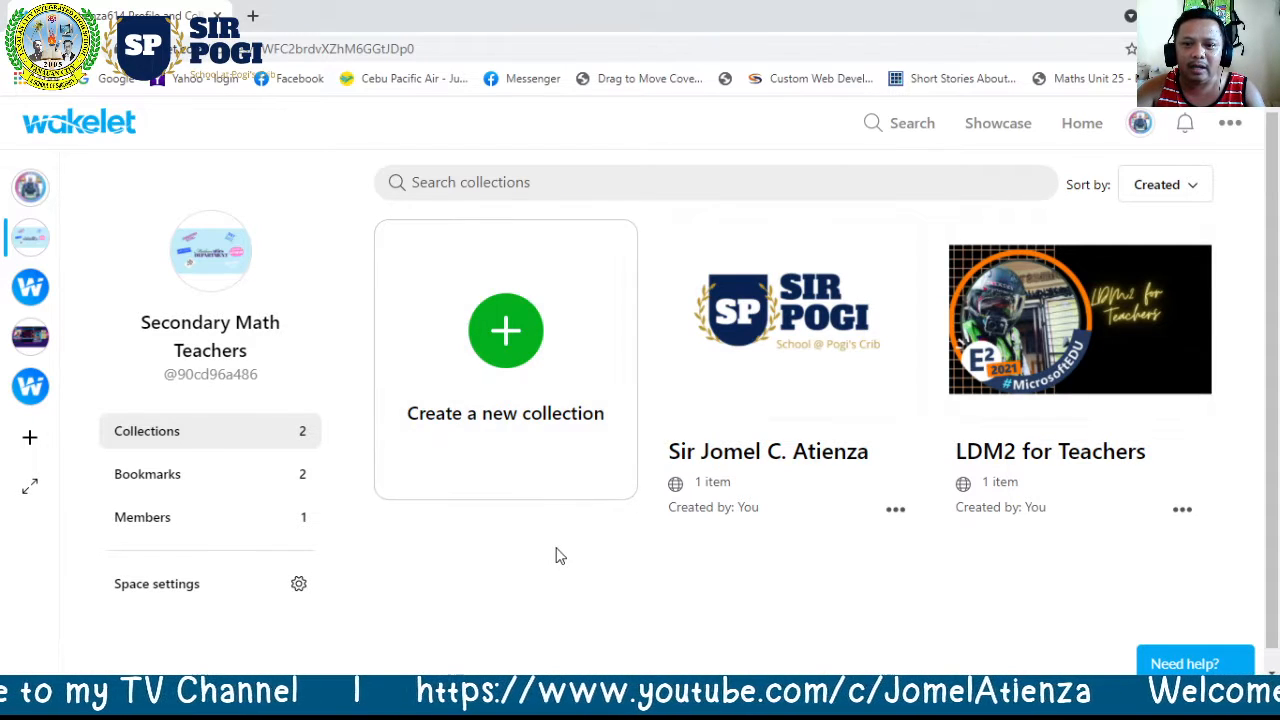
Step: Look through the collections in the Wakelet Philippines Webinar Series 2021, Grade 8 Newman-Mathematics and ETU Wakelet Spaces spaces
{"action": "scroll", "coordinate": [555, 551], "scroll_direction": "down", "scroll_amount": 1}
{"action": "scroll", "coordinate": [560, 557], "scroll_direction": "up", "scroll_amount": 1}
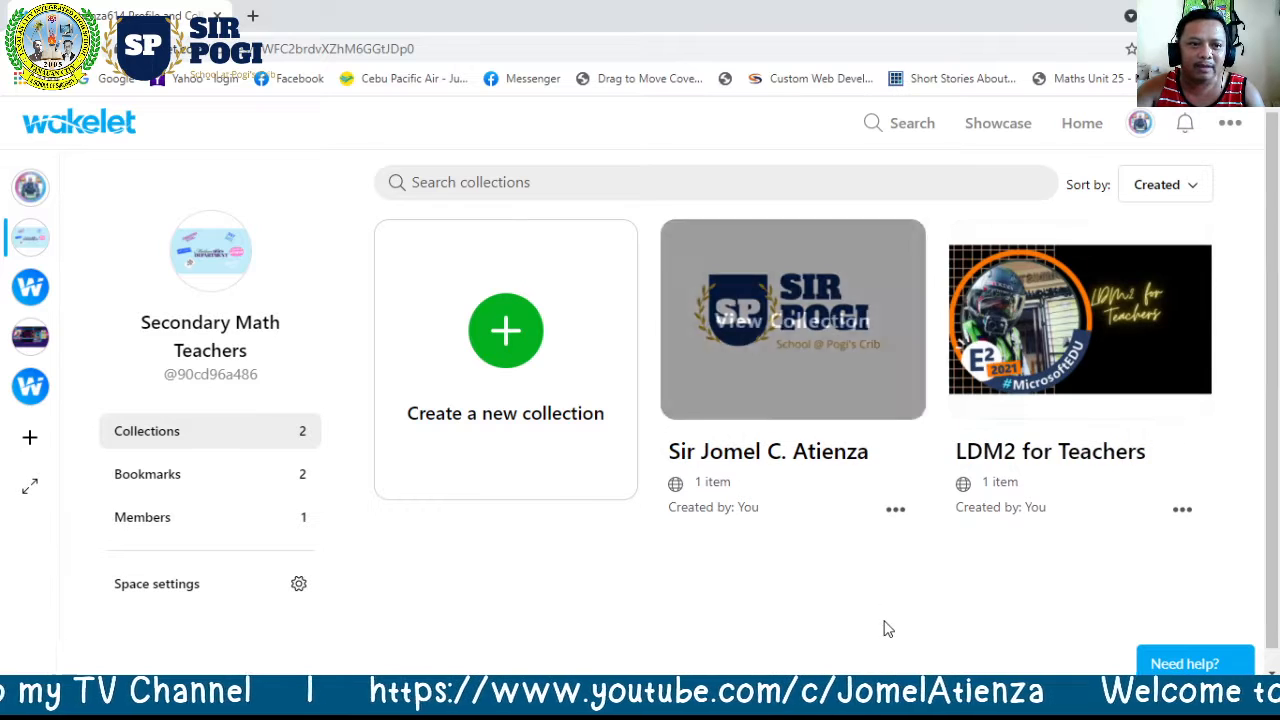
{"action": "left_click", "coordinate": [30, 287]}
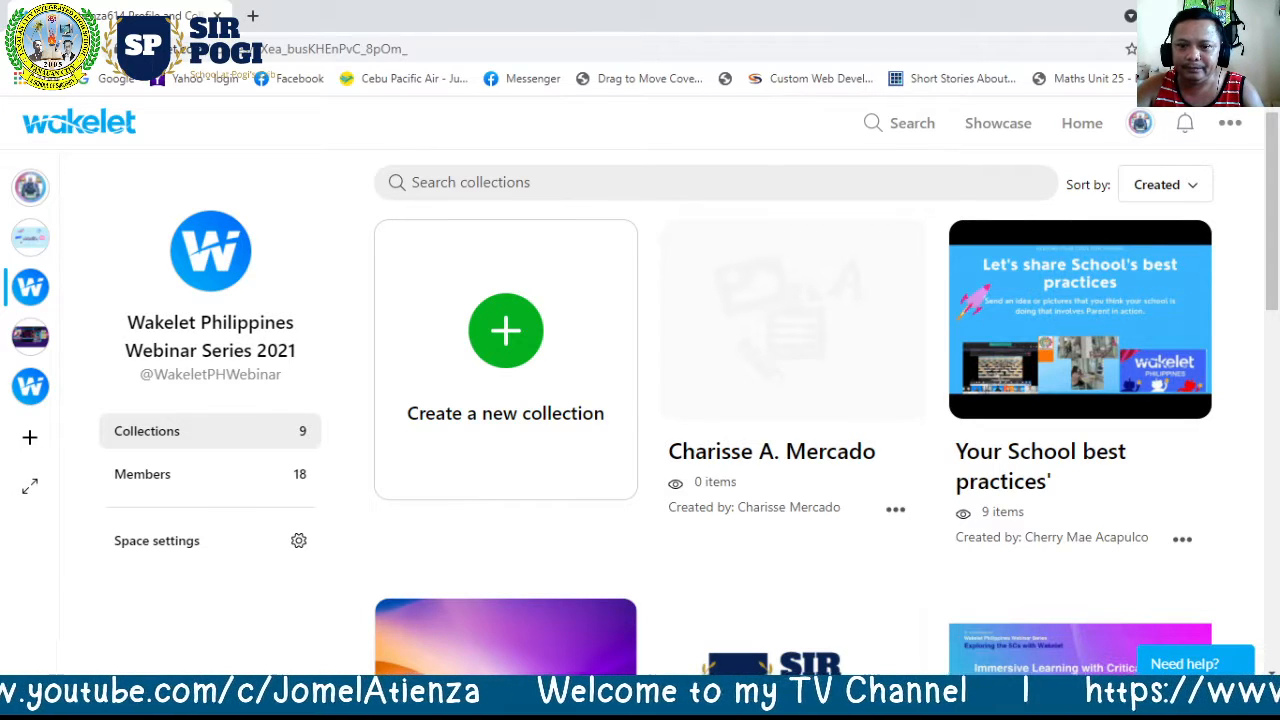
{"action": "scroll", "coordinate": [1020, 520], "scroll_direction": "down", "scroll_amount": 10}
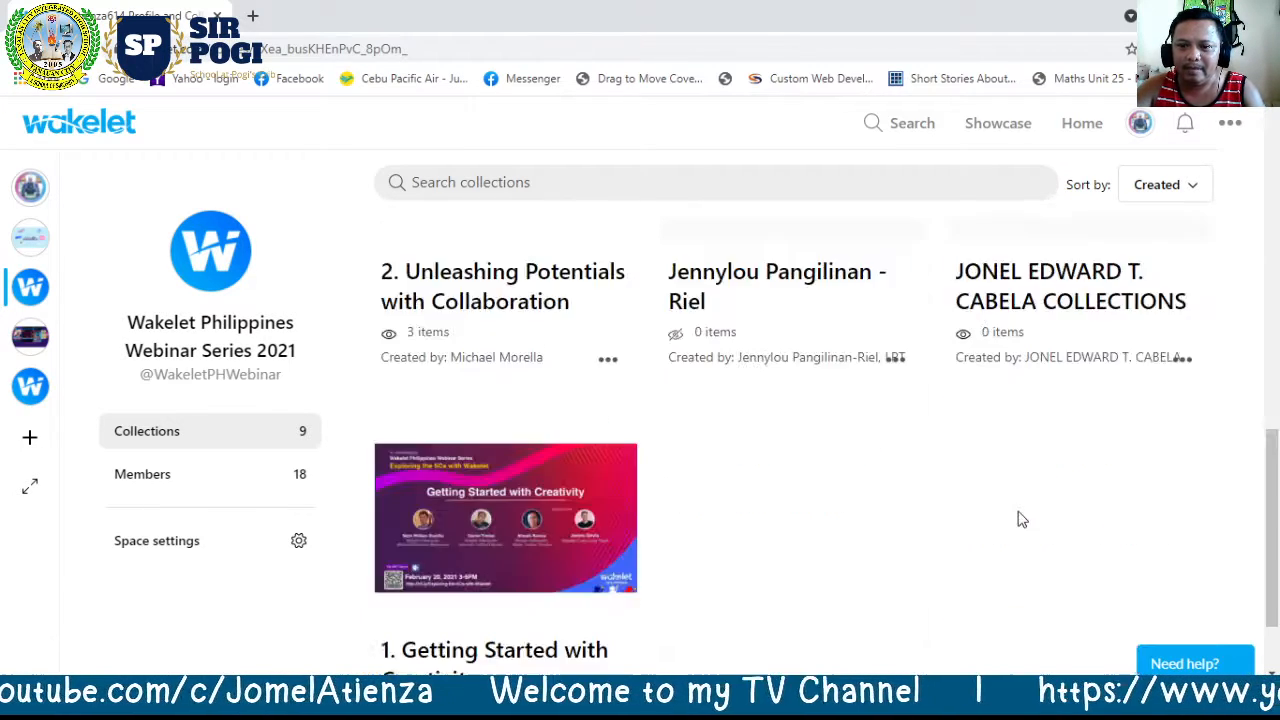
{"action": "scroll", "coordinate": [891, 517], "scroll_direction": "up", "scroll_amount": 5}
{"action": "scroll", "coordinate": [891, 517], "scroll_direction": "up", "scroll_amount": 2}
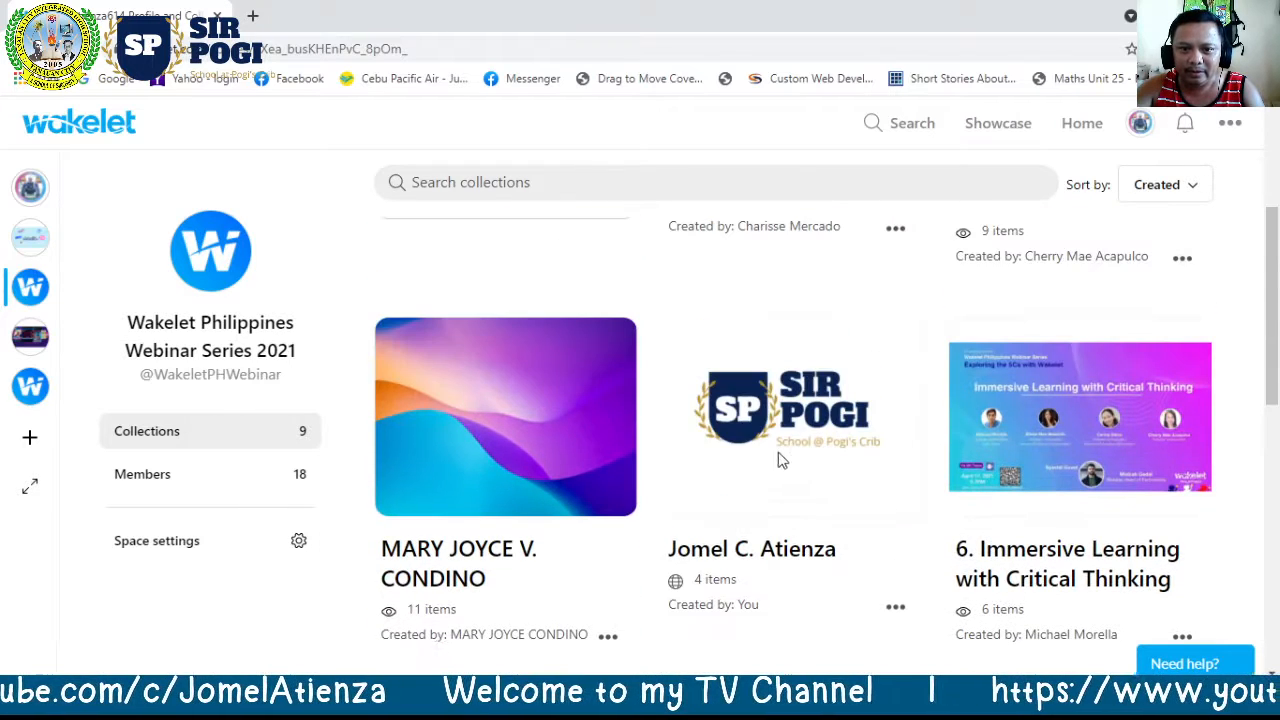
{"action": "left_click", "coordinate": [30, 340]}
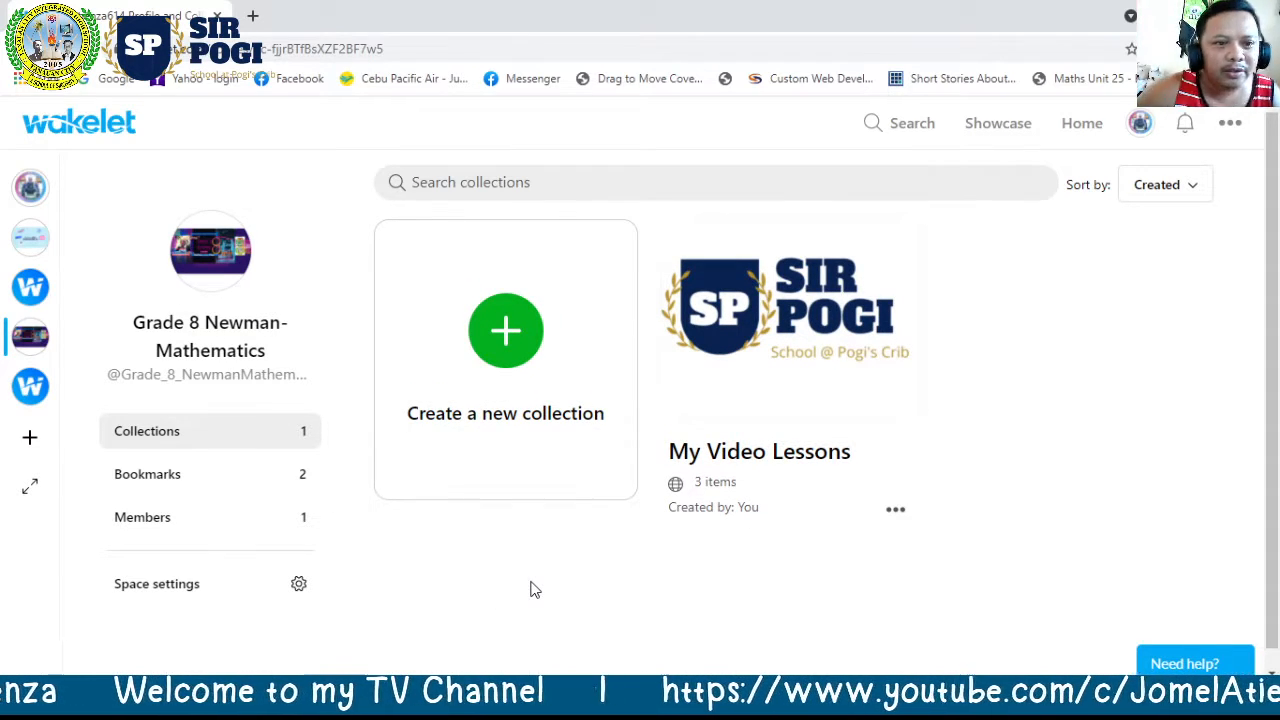
{"action": "left_click", "coordinate": [17, 396]}
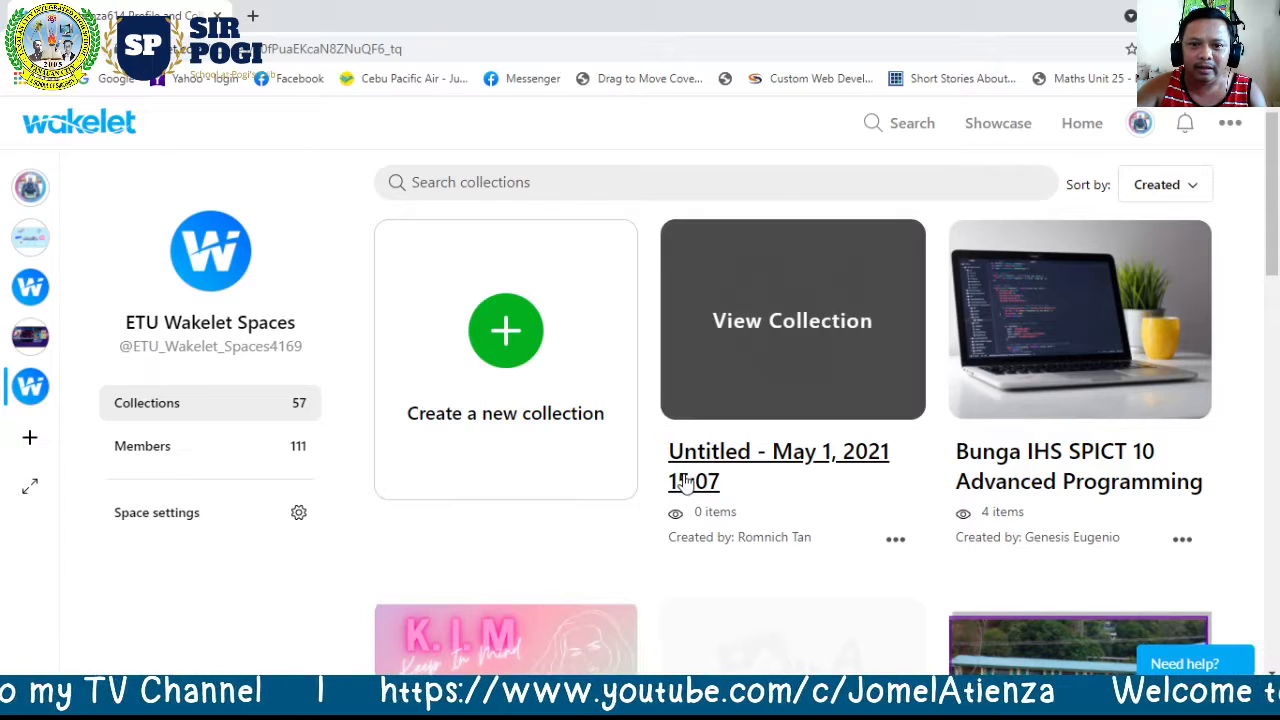
{"action": "scroll", "coordinate": [744, 517], "scroll_direction": "down", "scroll_amount": 2}
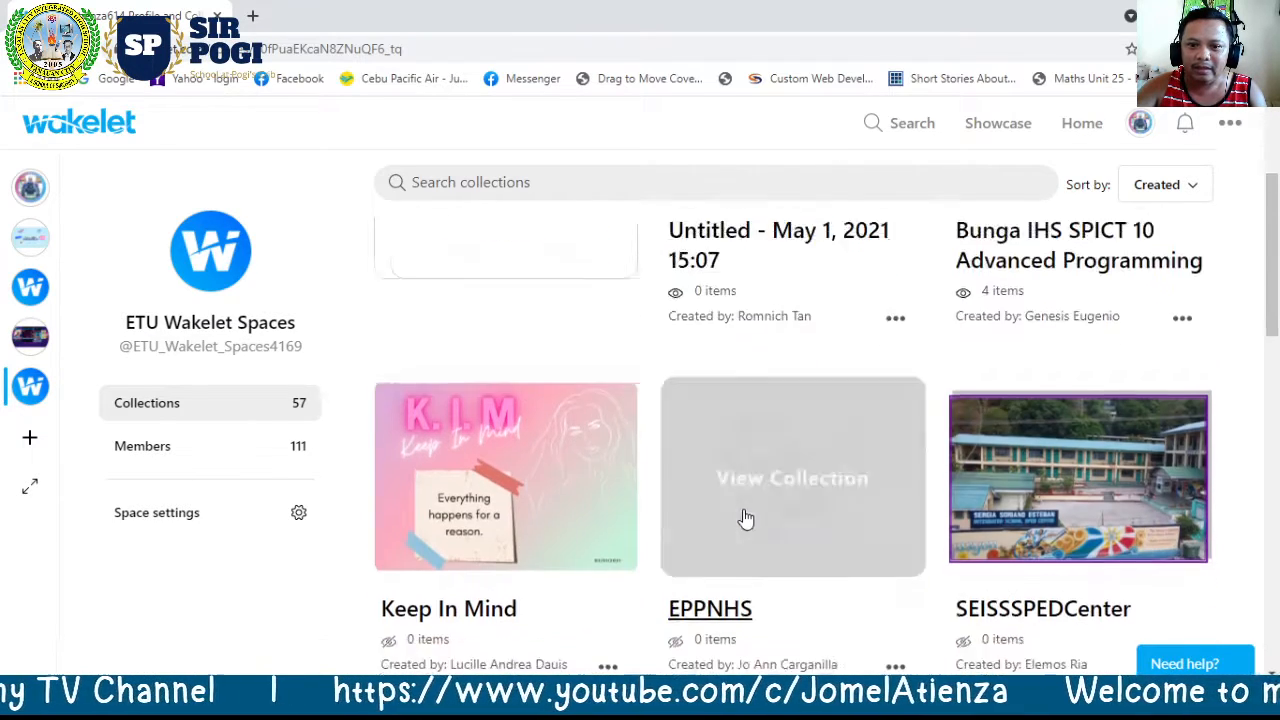
{"action": "scroll", "coordinate": [744, 517], "scroll_direction": "down", "scroll_amount": 1}
{"action": "scroll", "coordinate": [743, 520], "scroll_direction": "up", "scroll_amount": 4}
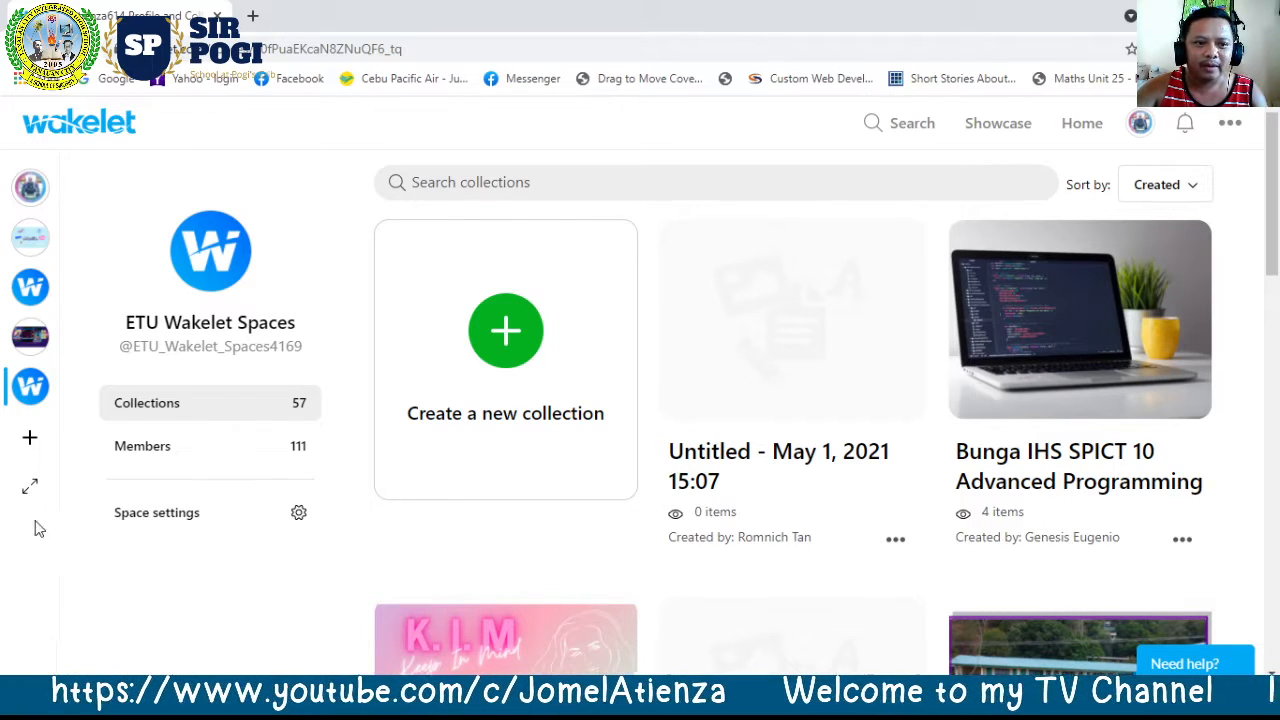
Step: Create a new space named Math 8
{"action": "left_click", "coordinate": [29, 440]}
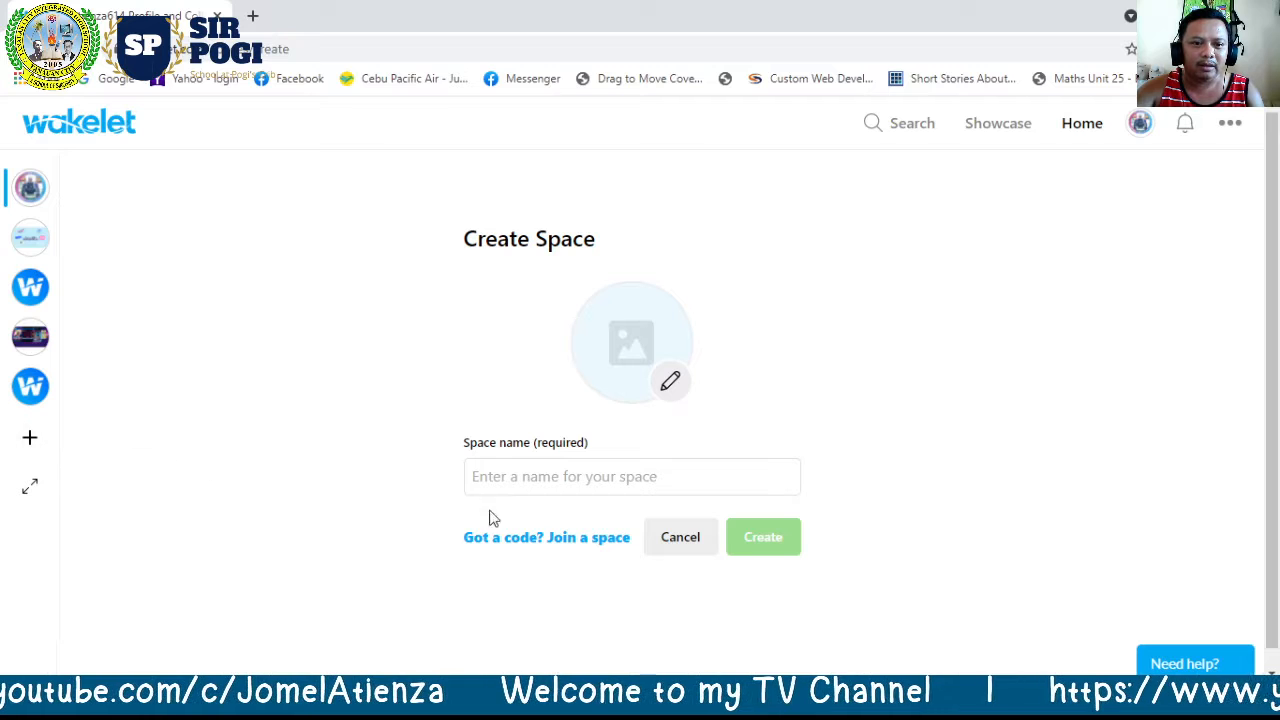
{"action": "left_click", "coordinate": [521, 470]}
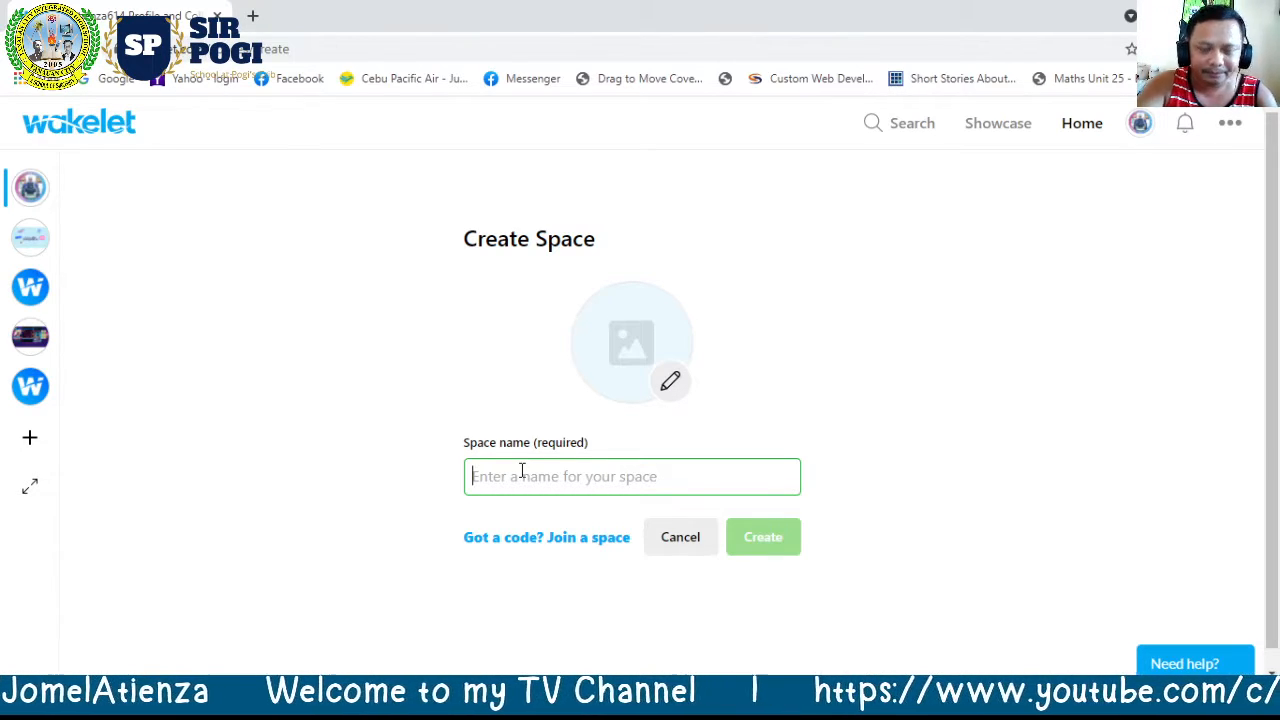
{"action": "type", "text": "Math 8"}
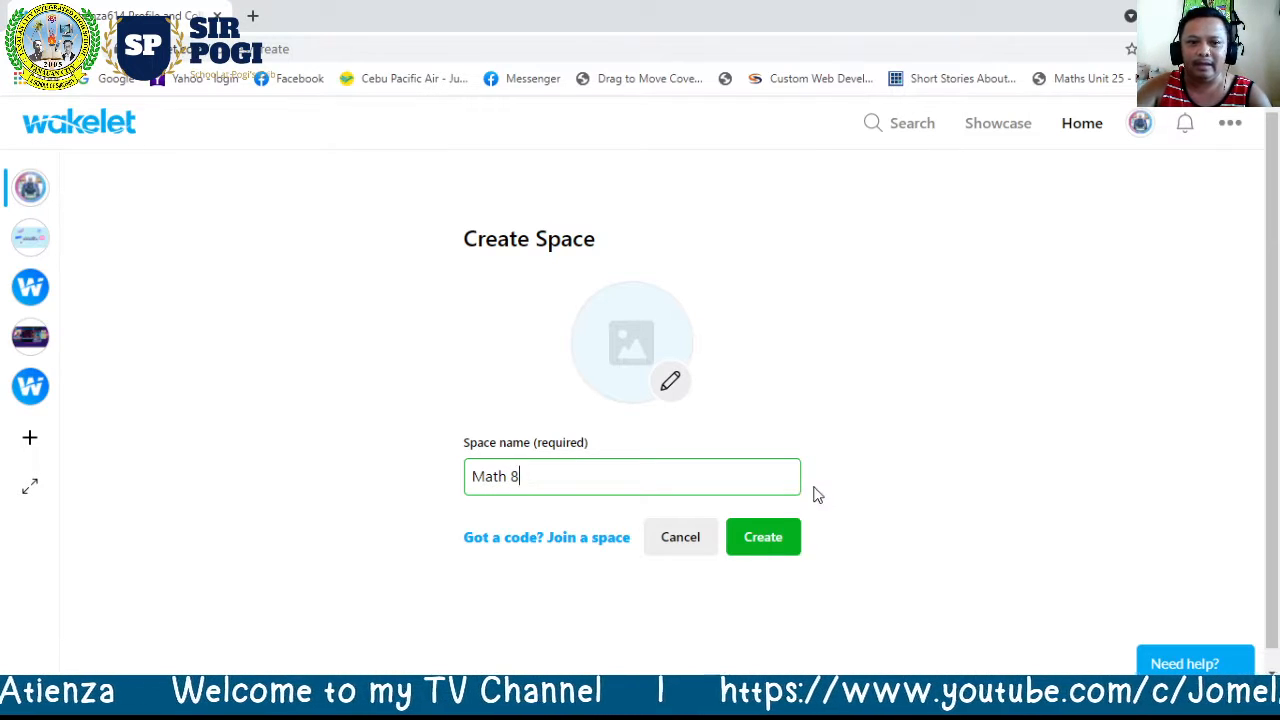
{"action": "left_click", "coordinate": [763, 538]}
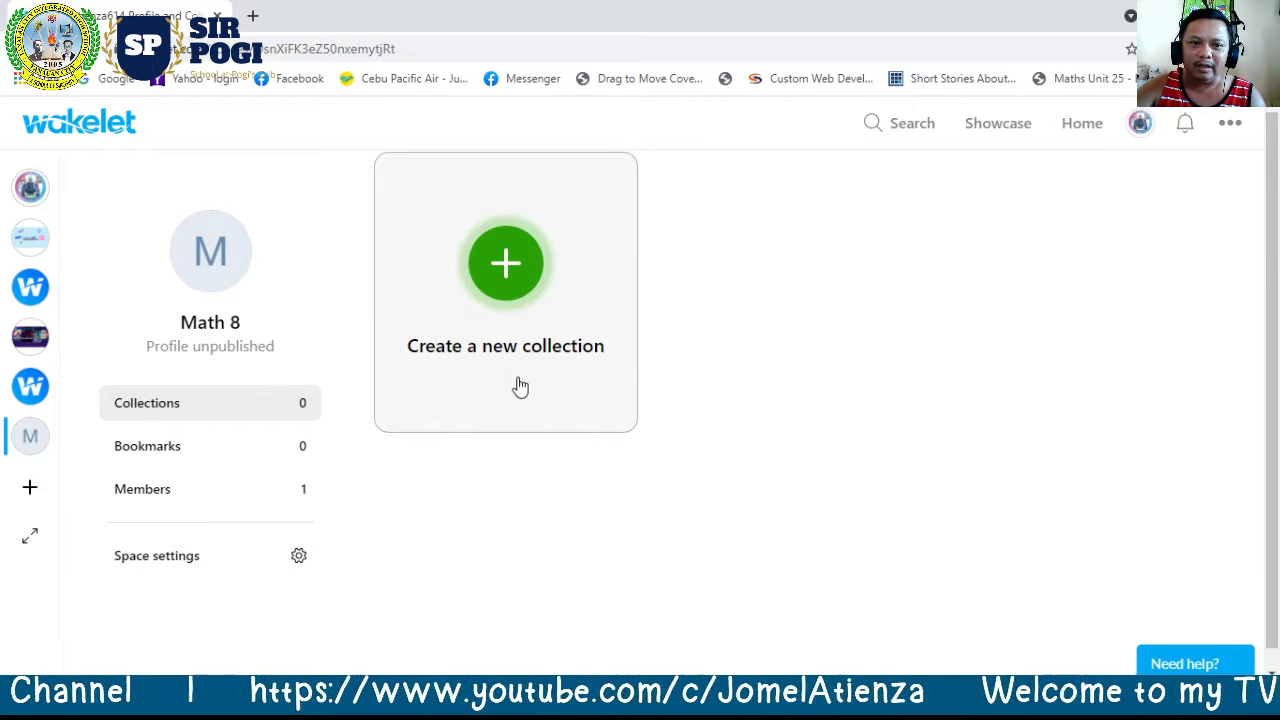
Step: Open the Math 8 space's settings and accept the default letter M picture in the profile image editor
{"action": "left_click", "coordinate": [203, 347]}
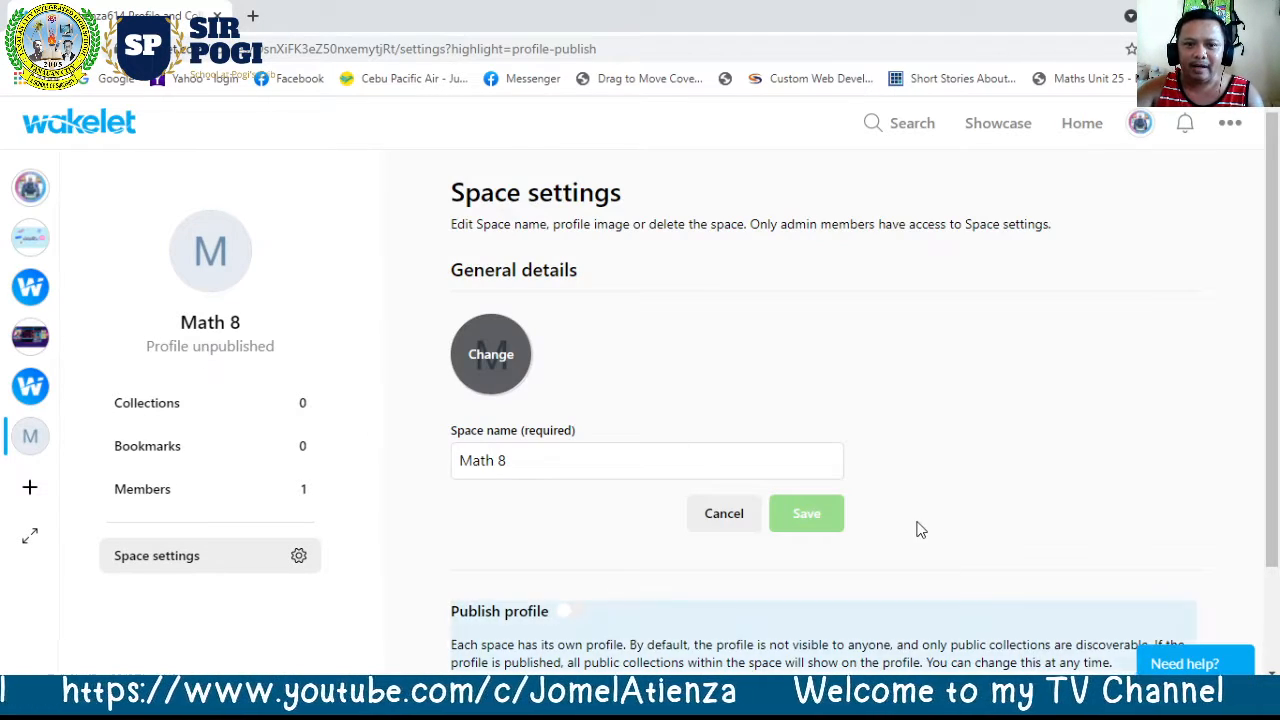
{"action": "left_click", "coordinate": [489, 360]}
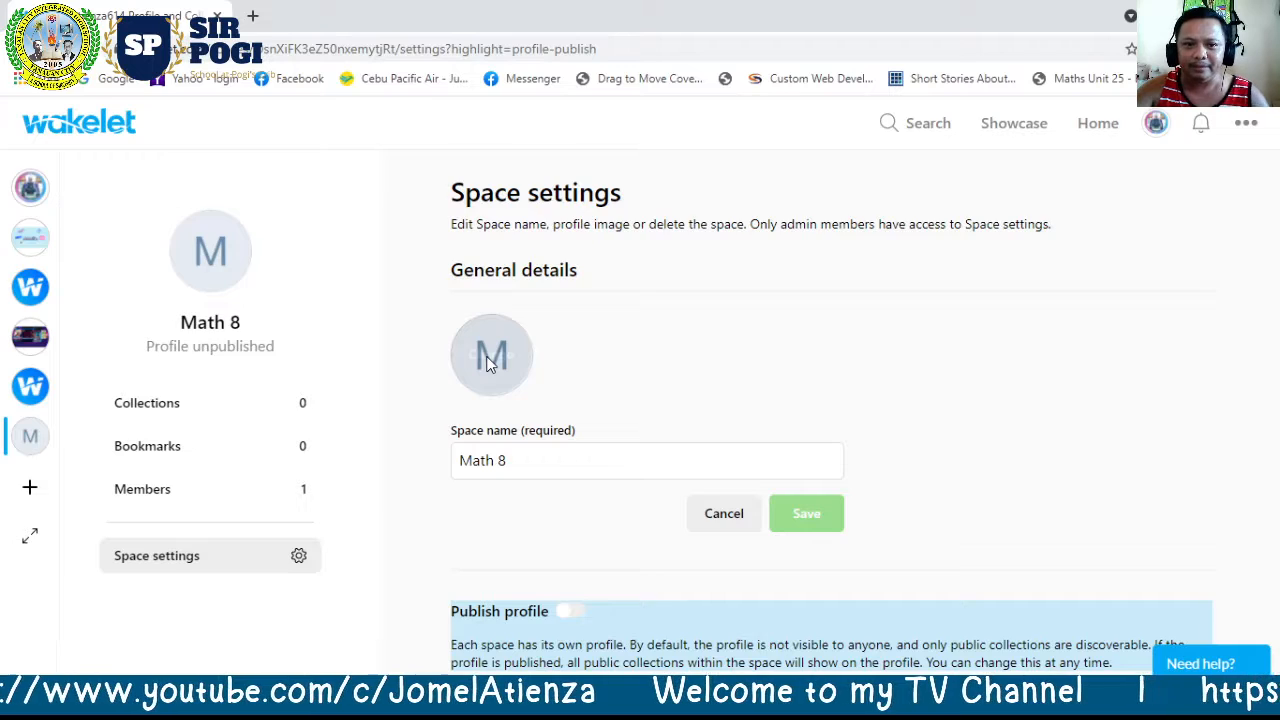
{"action": "left_click", "coordinate": [489, 360]}
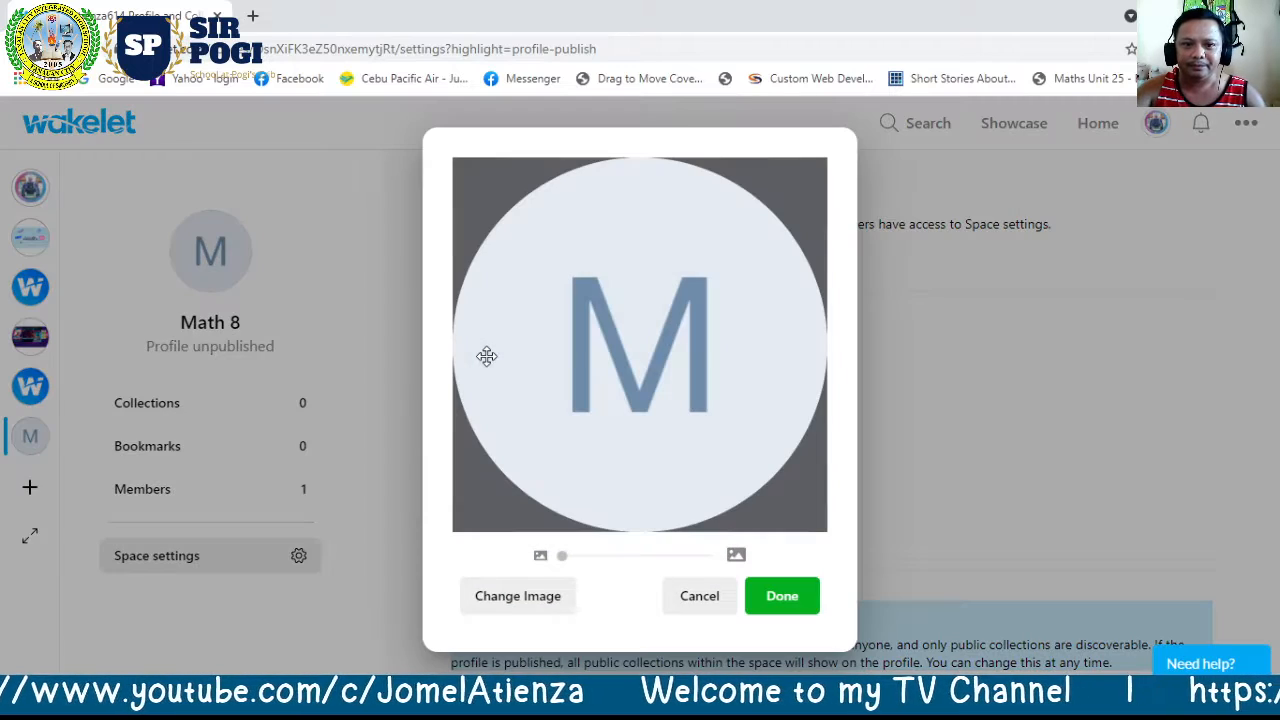
{"action": "left_click", "coordinate": [786, 600]}
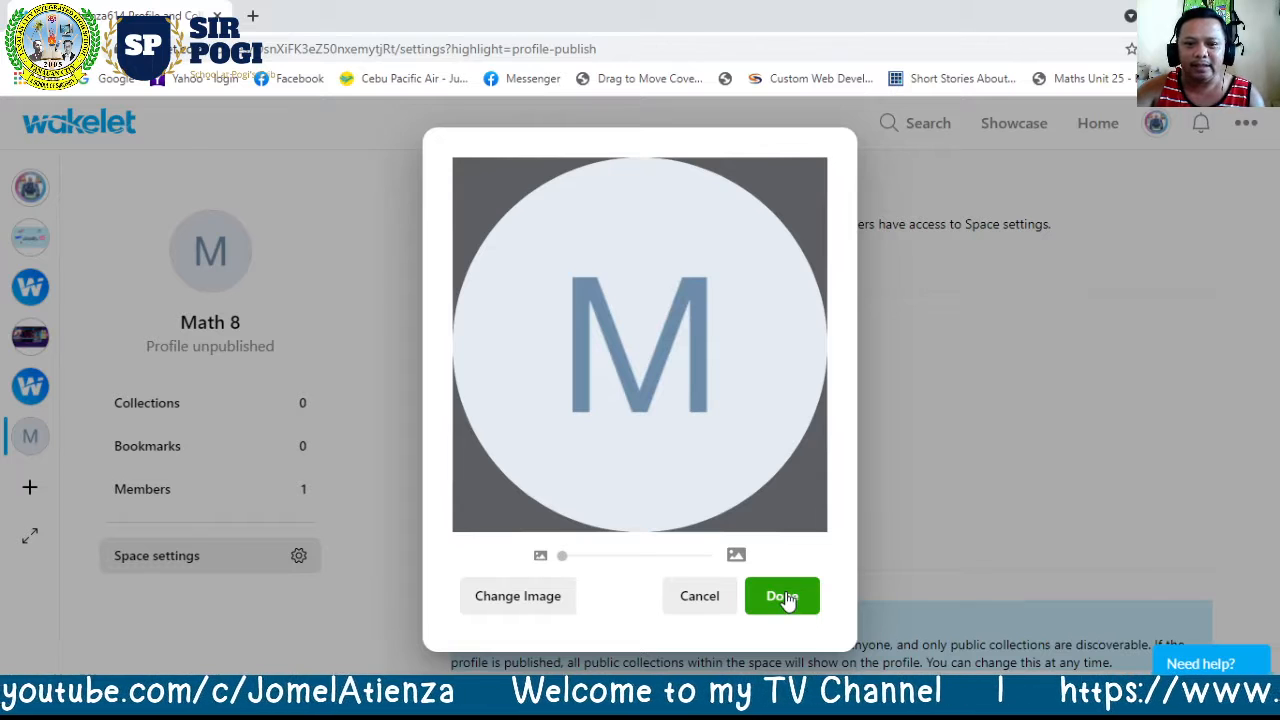
{"action": "left_click", "coordinate": [784, 597]}
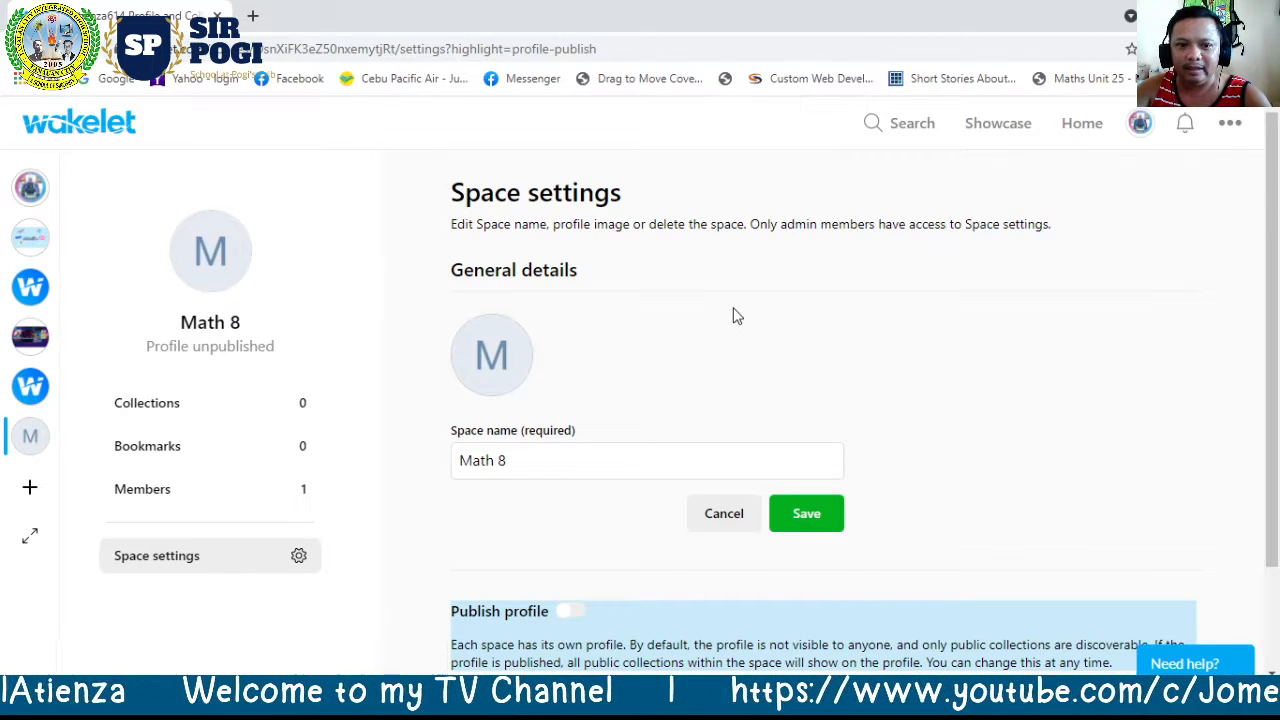
Step: Upload the purple QR code picture as the Math 8 space's profile image and save the settings
{"action": "scroll", "coordinate": [736, 316], "scroll_direction": "down", "scroll_amount": 1}
{"action": "scroll", "coordinate": [736, 316], "scroll_direction": "down", "scroll_amount": 1}
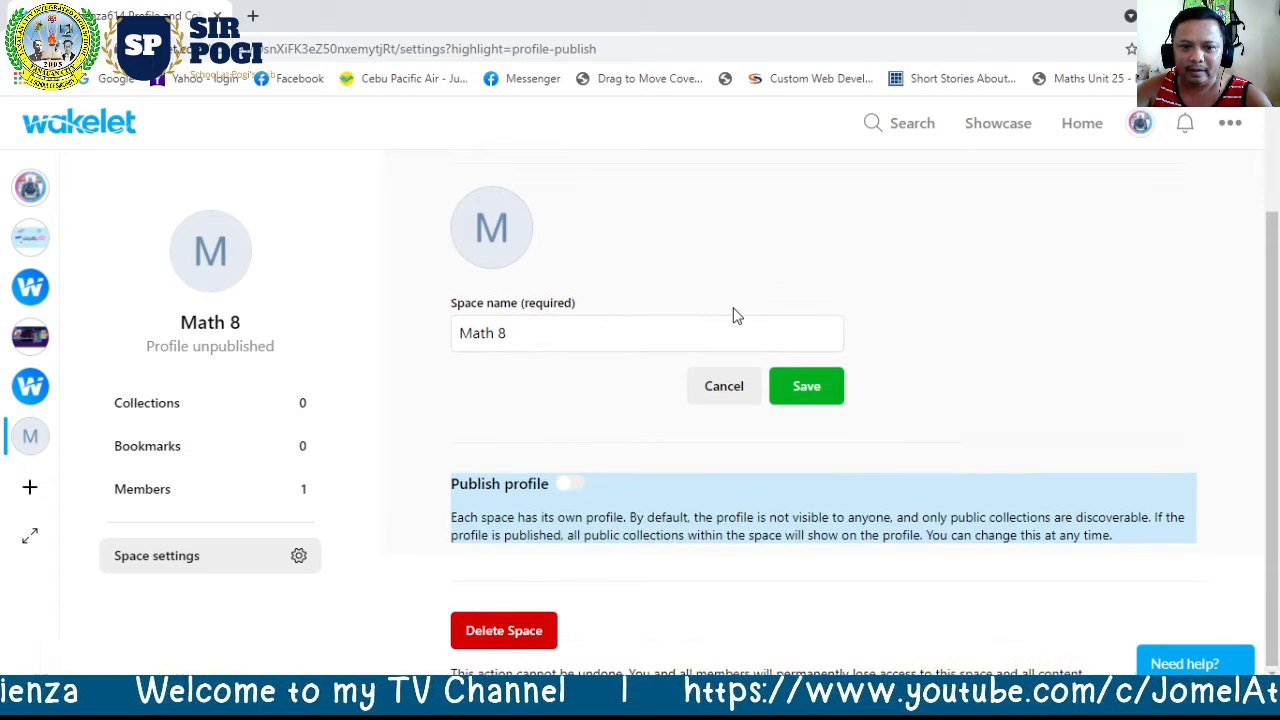
{"action": "scroll", "coordinate": [736, 316], "scroll_direction": "up", "scroll_amount": 2}
{"action": "scroll", "coordinate": [736, 316], "scroll_direction": "up", "scroll_amount": 1}
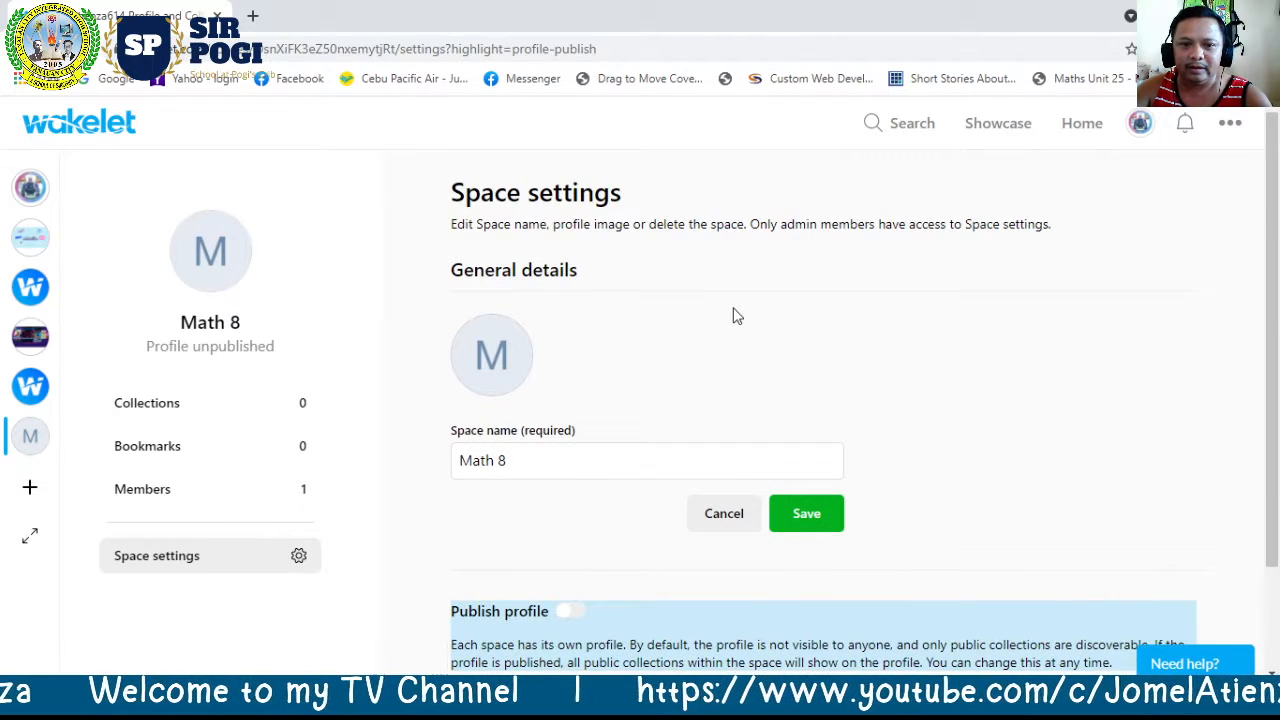
{"action": "scroll", "coordinate": [736, 316], "scroll_direction": "down", "scroll_amount": 1}
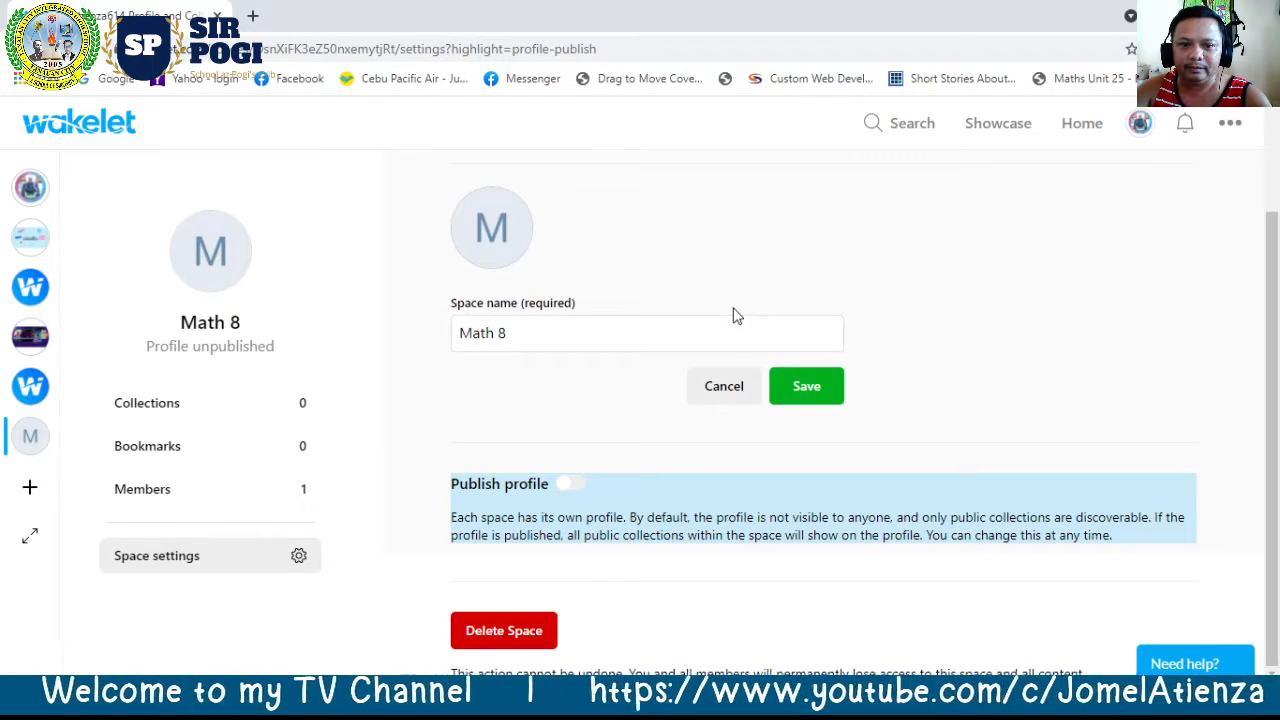
{"action": "scroll", "coordinate": [731, 314], "scroll_direction": "up", "scroll_amount": 1}
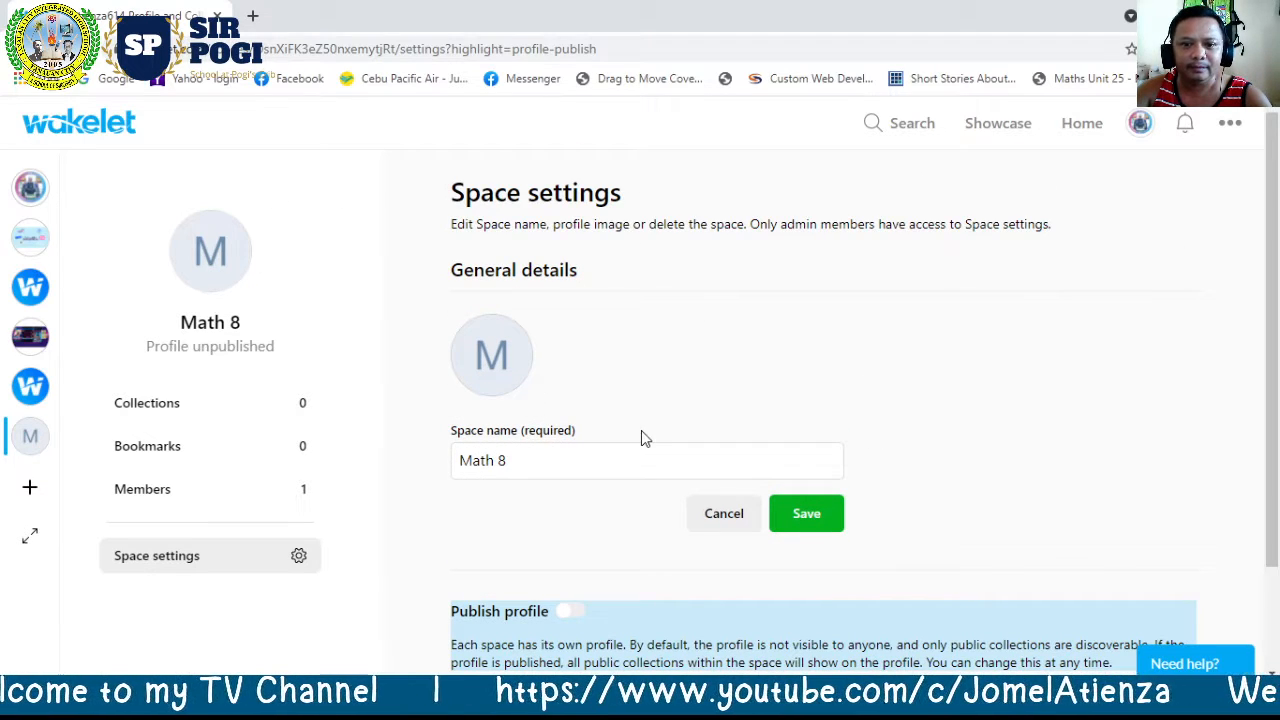
{"action": "left_click", "coordinate": [490, 358]}
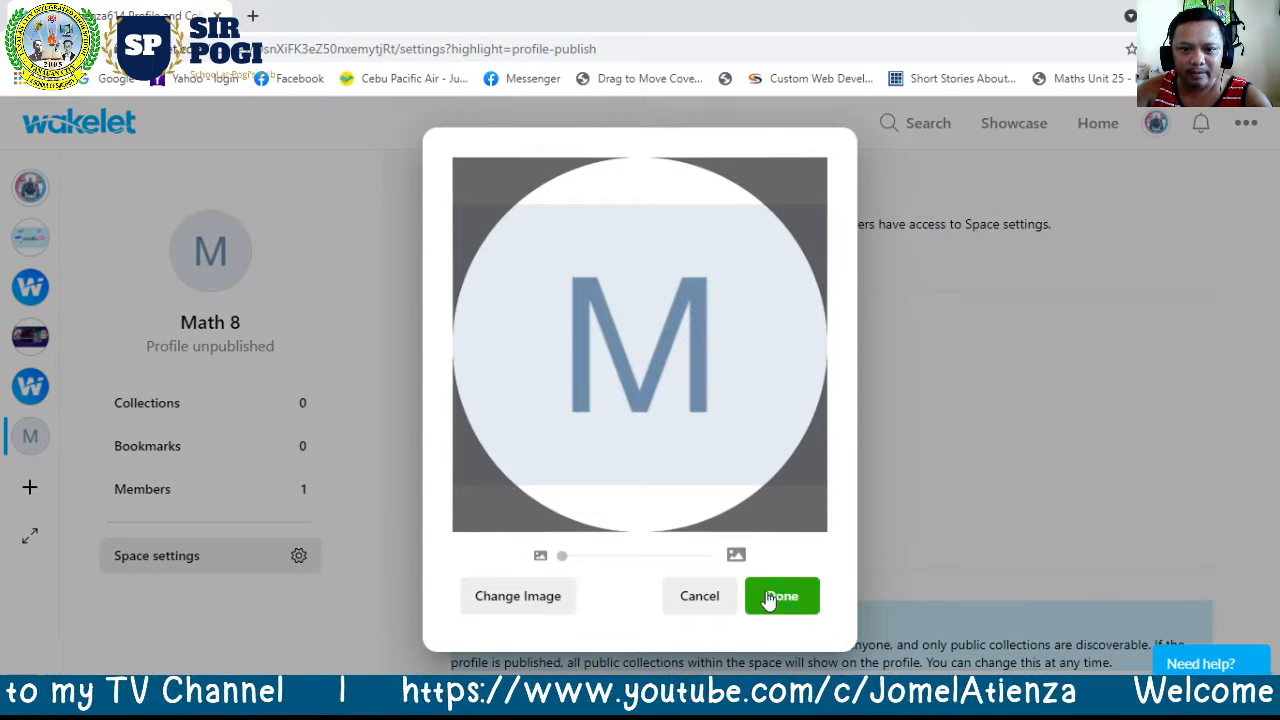
{"action": "left_click", "coordinate": [536, 605]}
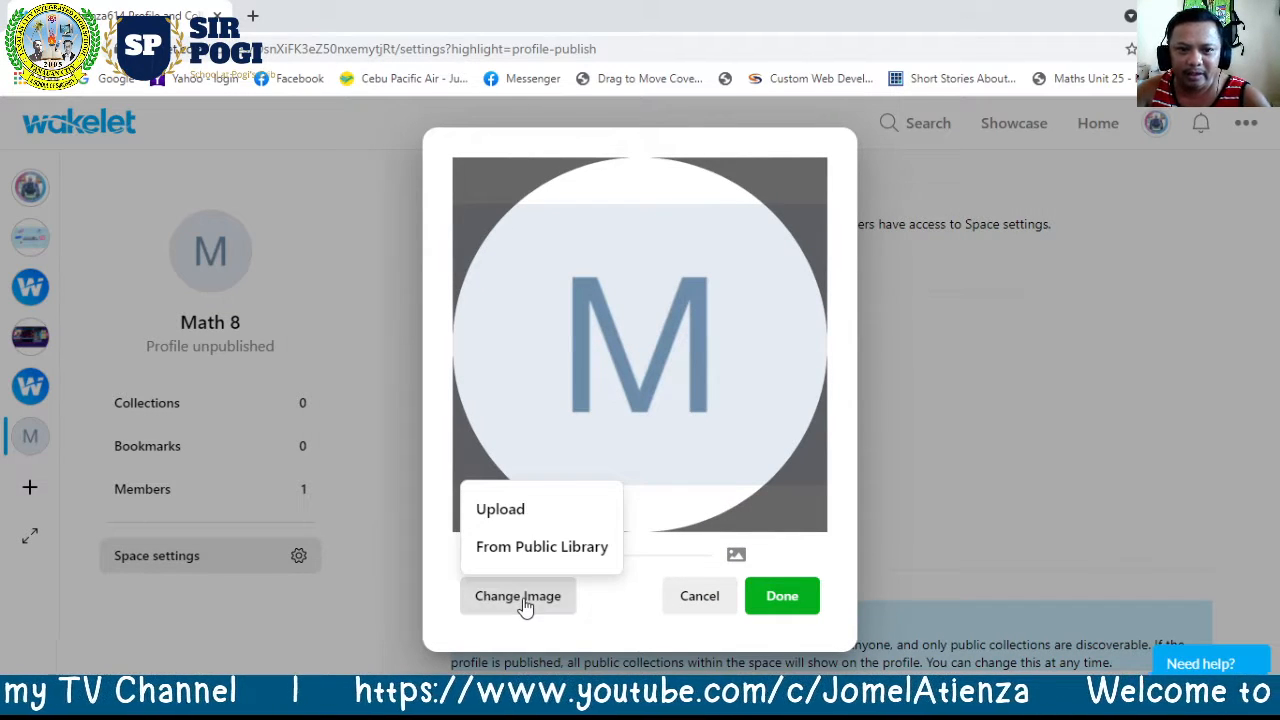
{"action": "left_click", "coordinate": [510, 512]}
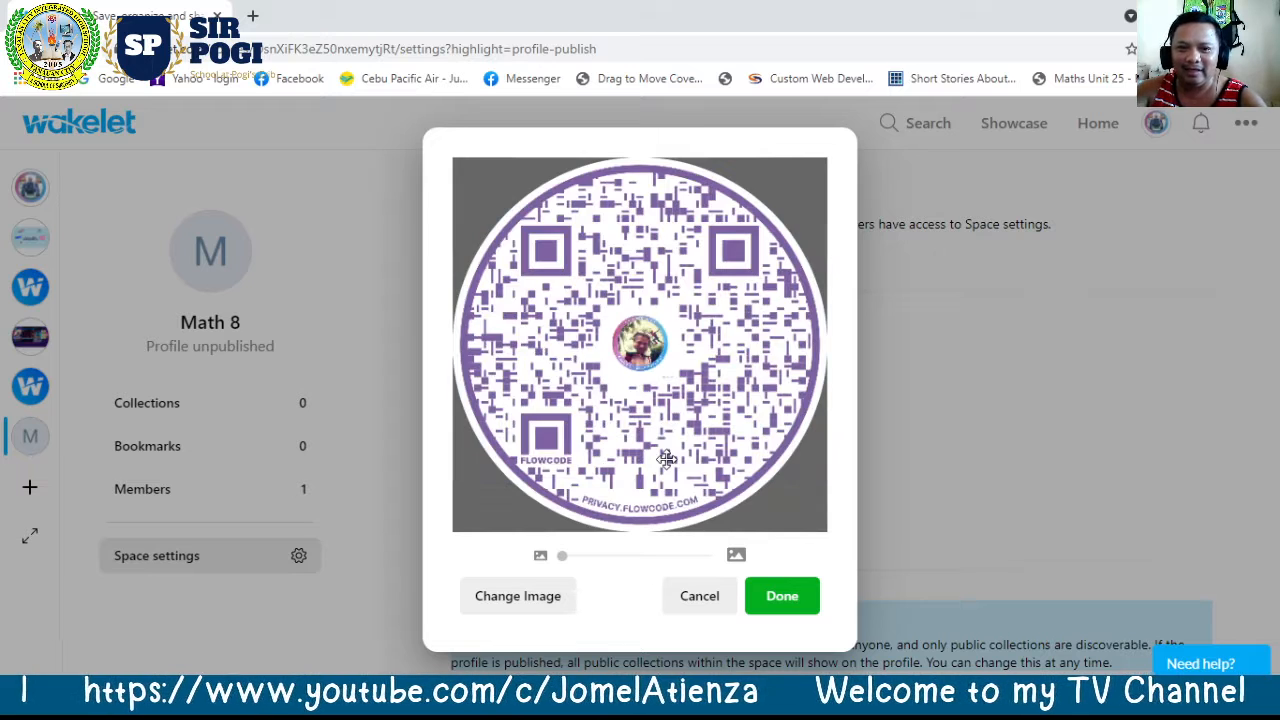
{"action": "left_click", "coordinate": [783, 597]}
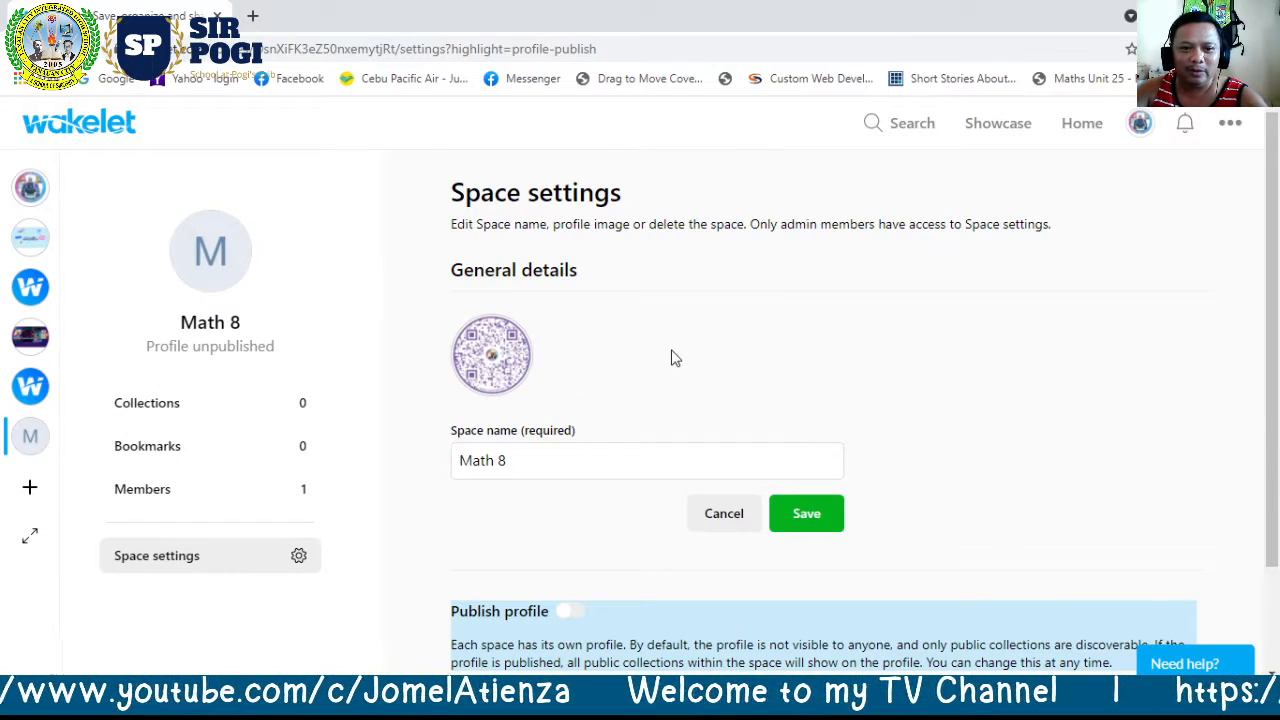
{"action": "scroll", "coordinate": [671, 357], "scroll_direction": "down", "scroll_amount": 1}
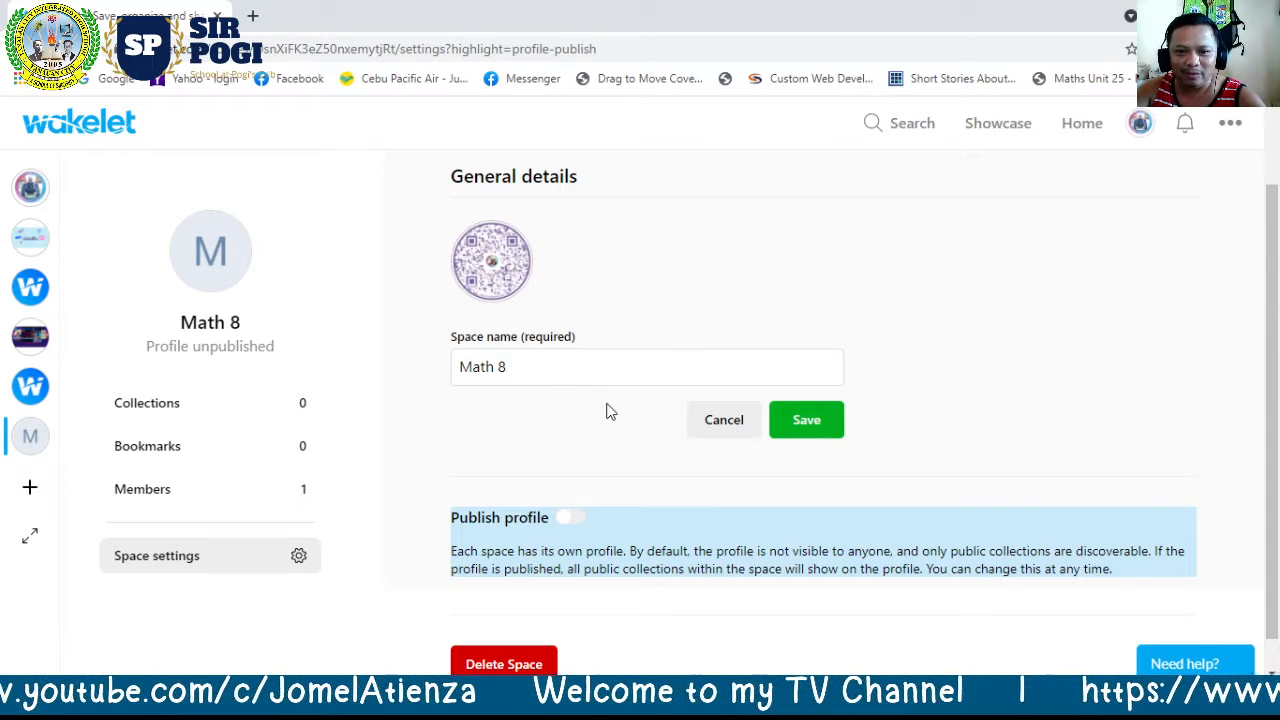
{"action": "left_click", "coordinate": [805, 425]}
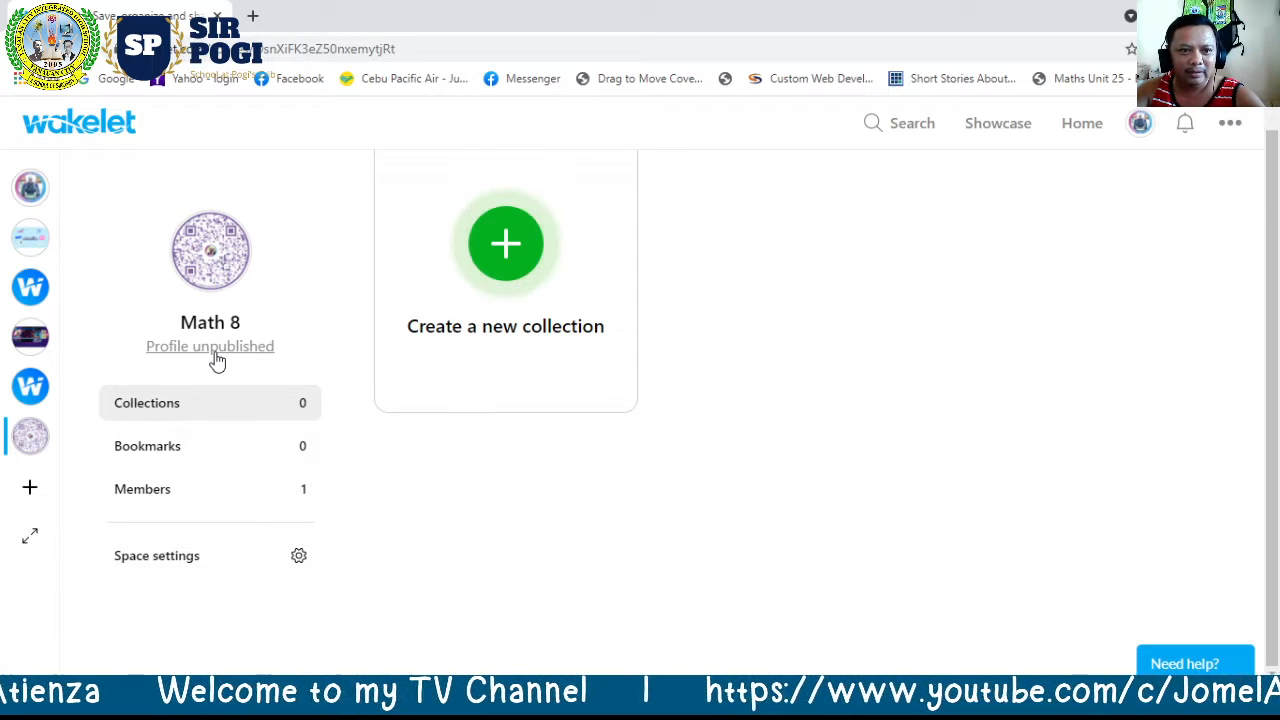
Step: Review the Math 8 space's settings, including the options for publishing its profile and deleting the space
{"action": "left_click", "coordinate": [299, 557]}
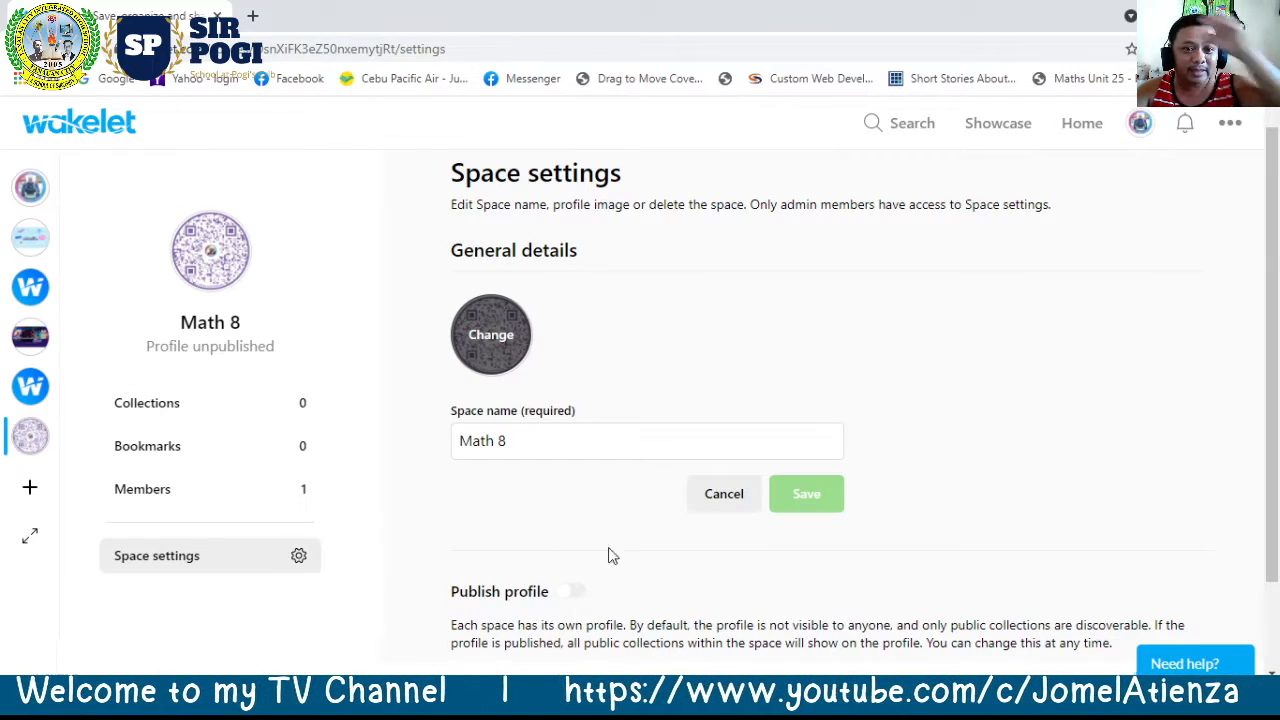
{"action": "scroll", "coordinate": [623, 526], "scroll_direction": "down", "scroll_amount": 1}
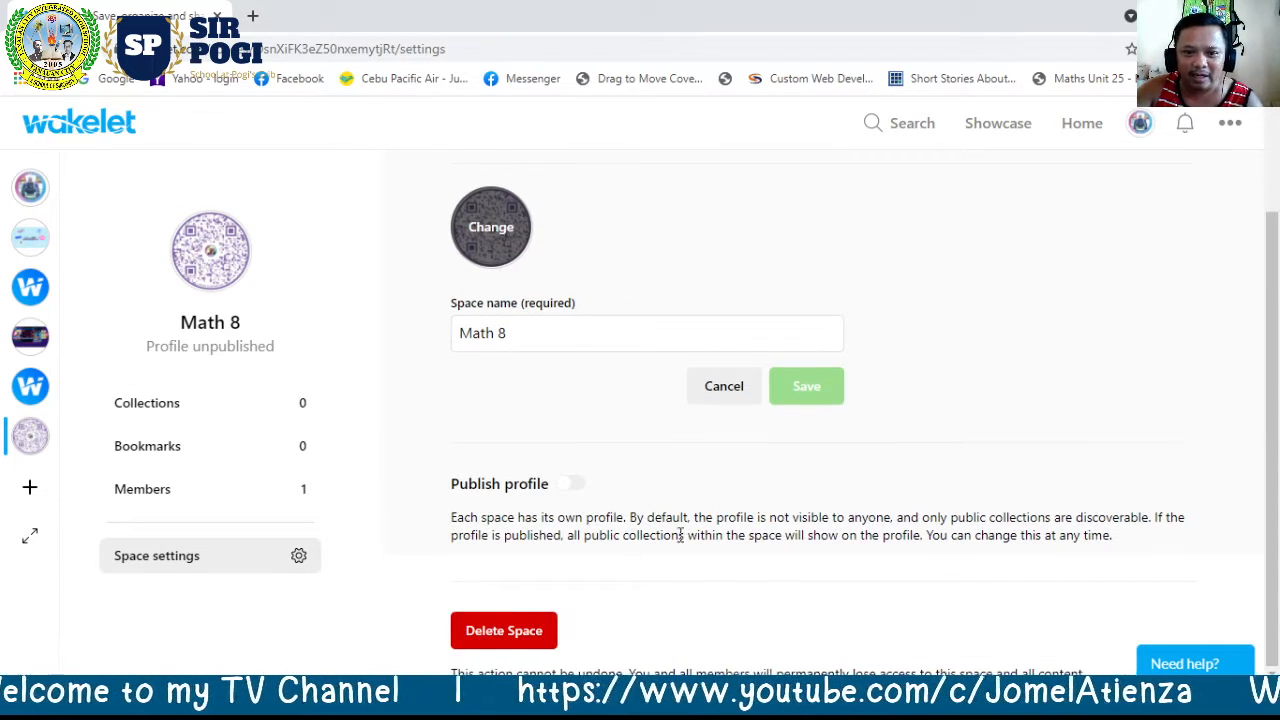
{"action": "scroll", "coordinate": [846, 611], "scroll_direction": "up", "scroll_amount": 1}
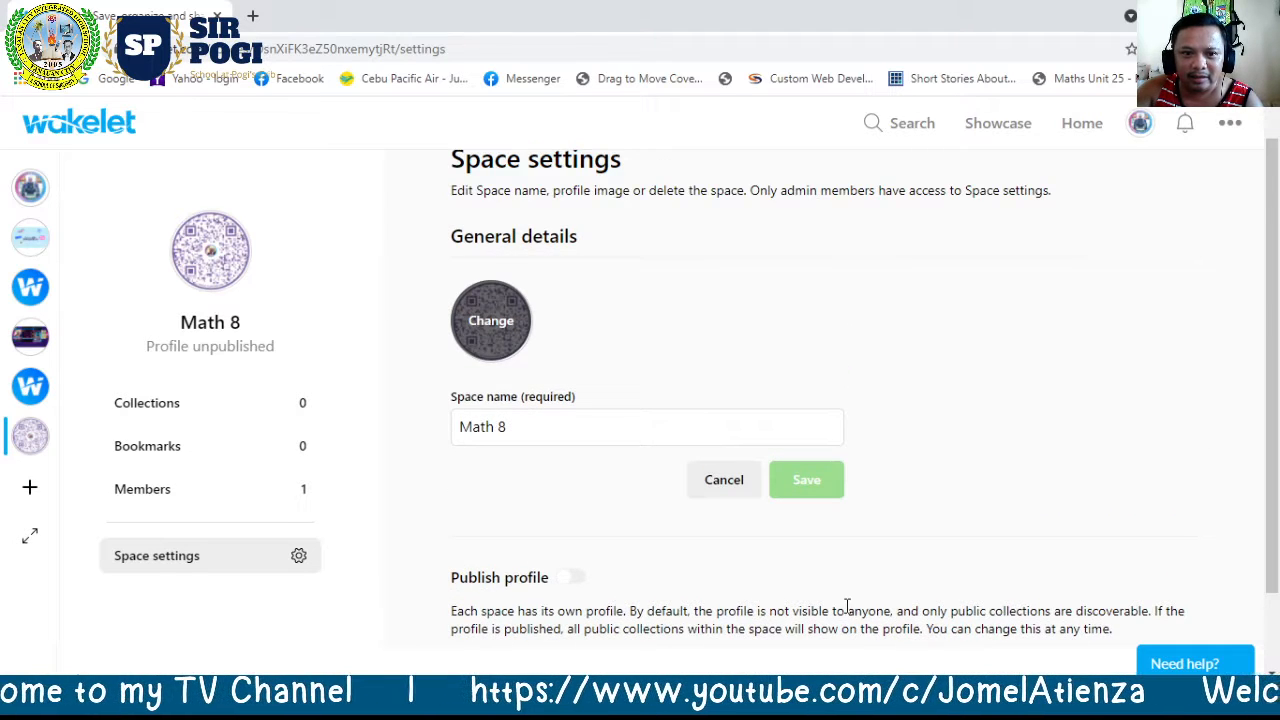
{"action": "scroll", "coordinate": [846, 606], "scroll_direction": "down", "scroll_amount": 1}
{"action": "scroll", "coordinate": [657, 477], "scroll_direction": "up", "scroll_amount": 1}
{"action": "scroll", "coordinate": [656, 478], "scroll_direction": "up", "scroll_amount": 1}
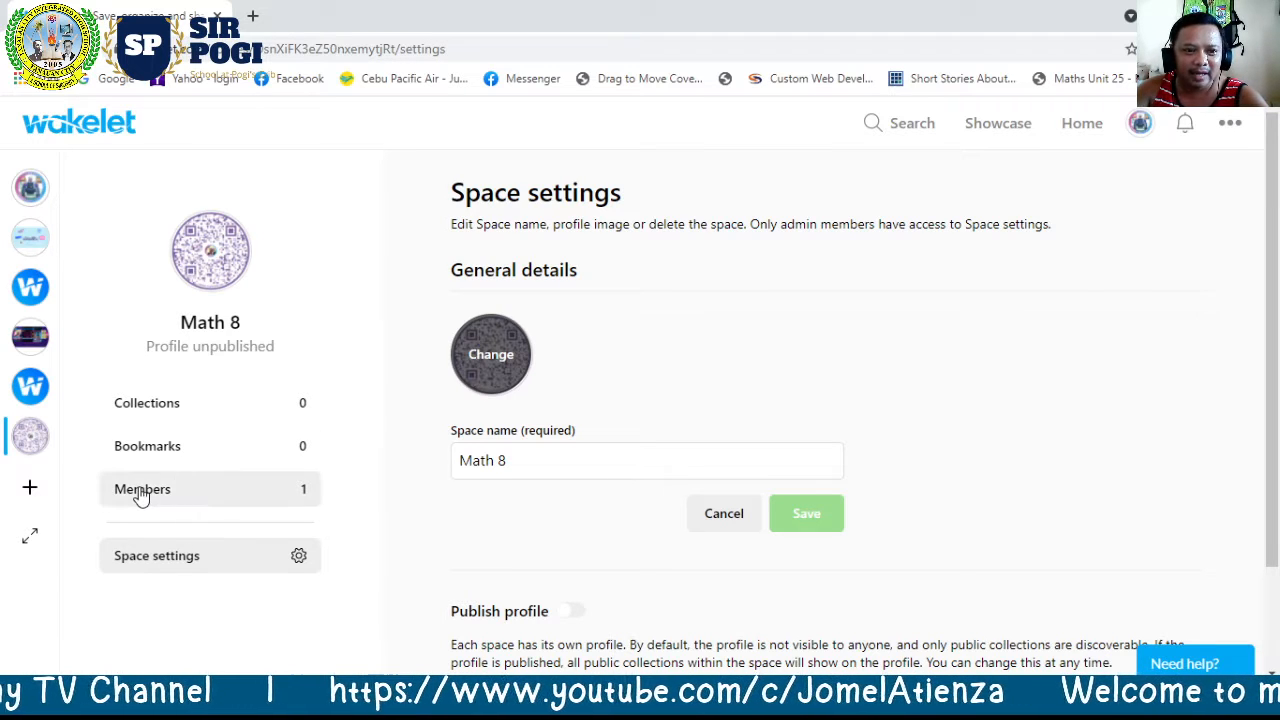
Step: Create a new collection in the Math 8 space and title it "Self Learning Modules"
{"action": "left_click", "coordinate": [143, 413]}
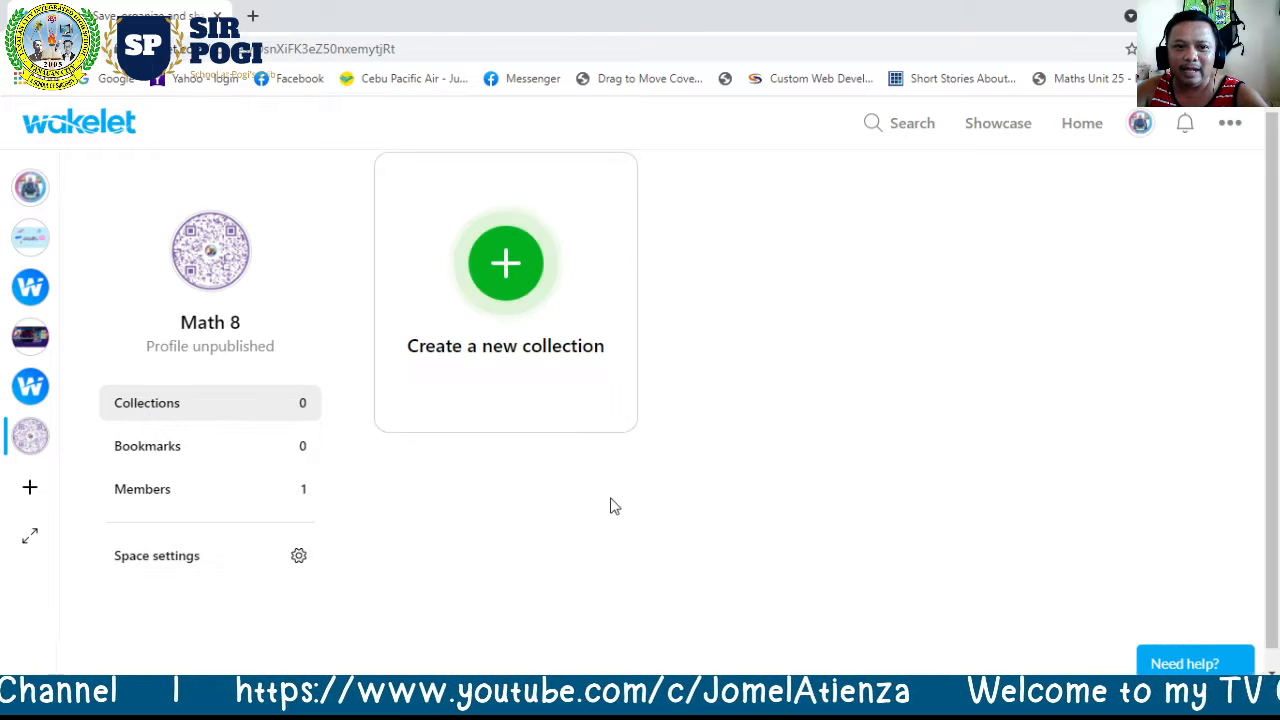
{"action": "left_click", "coordinate": [507, 264]}
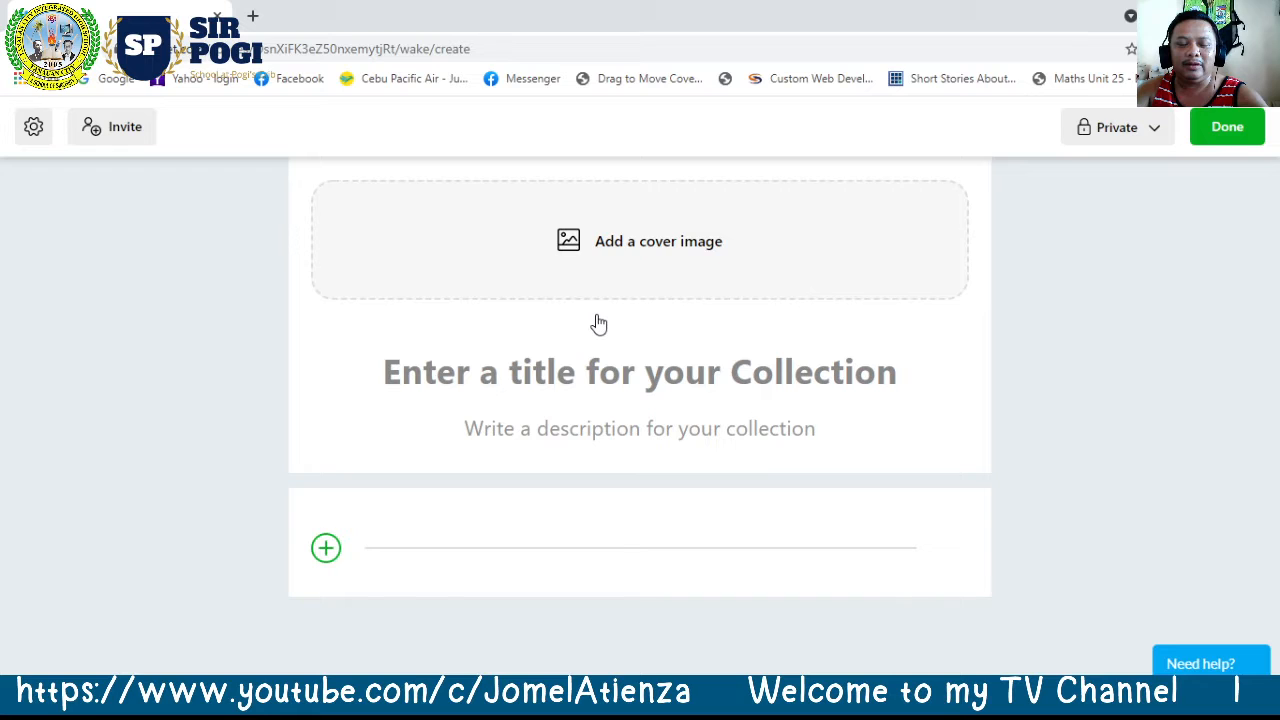
{"action": "left_click", "coordinate": [628, 381]}
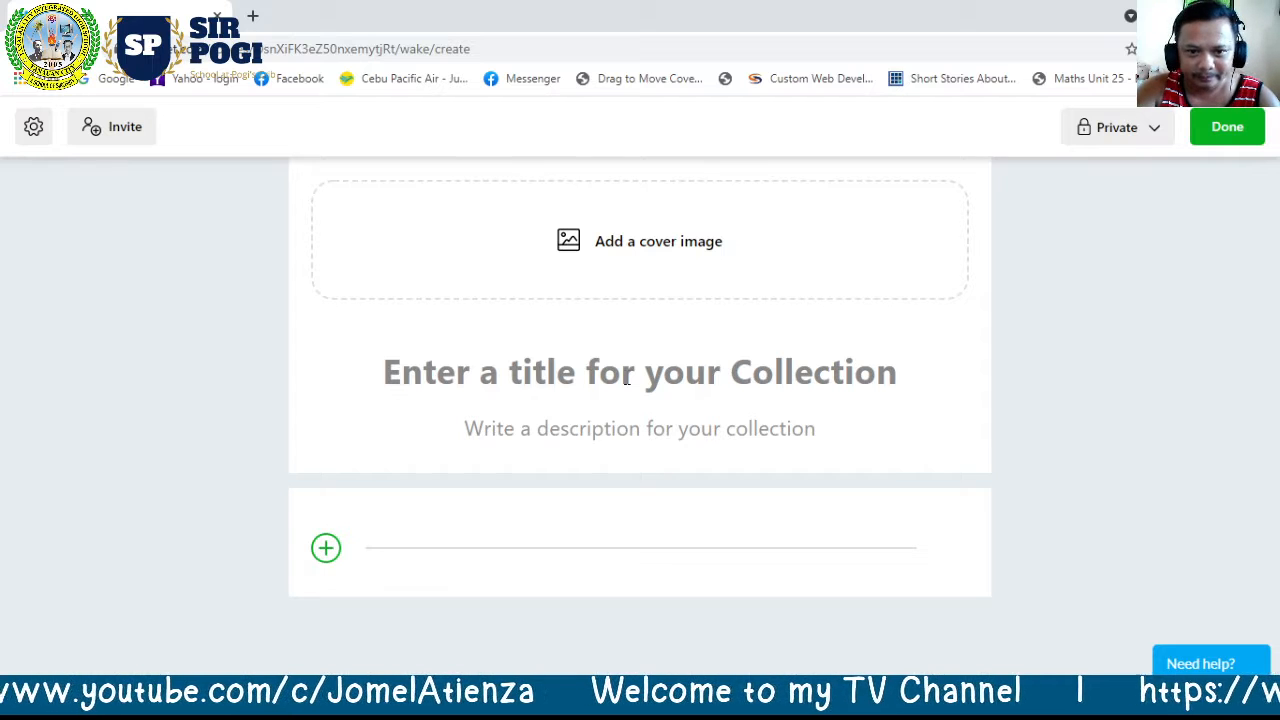
{"action": "type", "text": "Sel"}
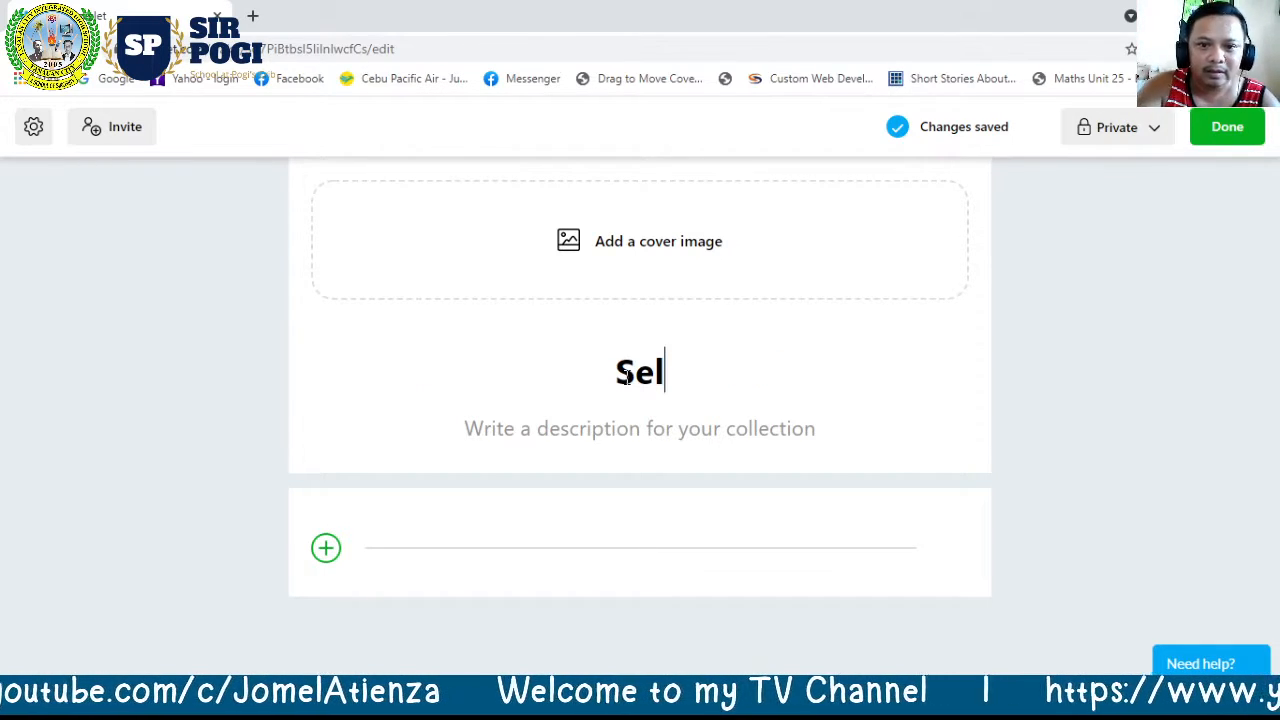
{"action": "type", "text": "f Laer"}
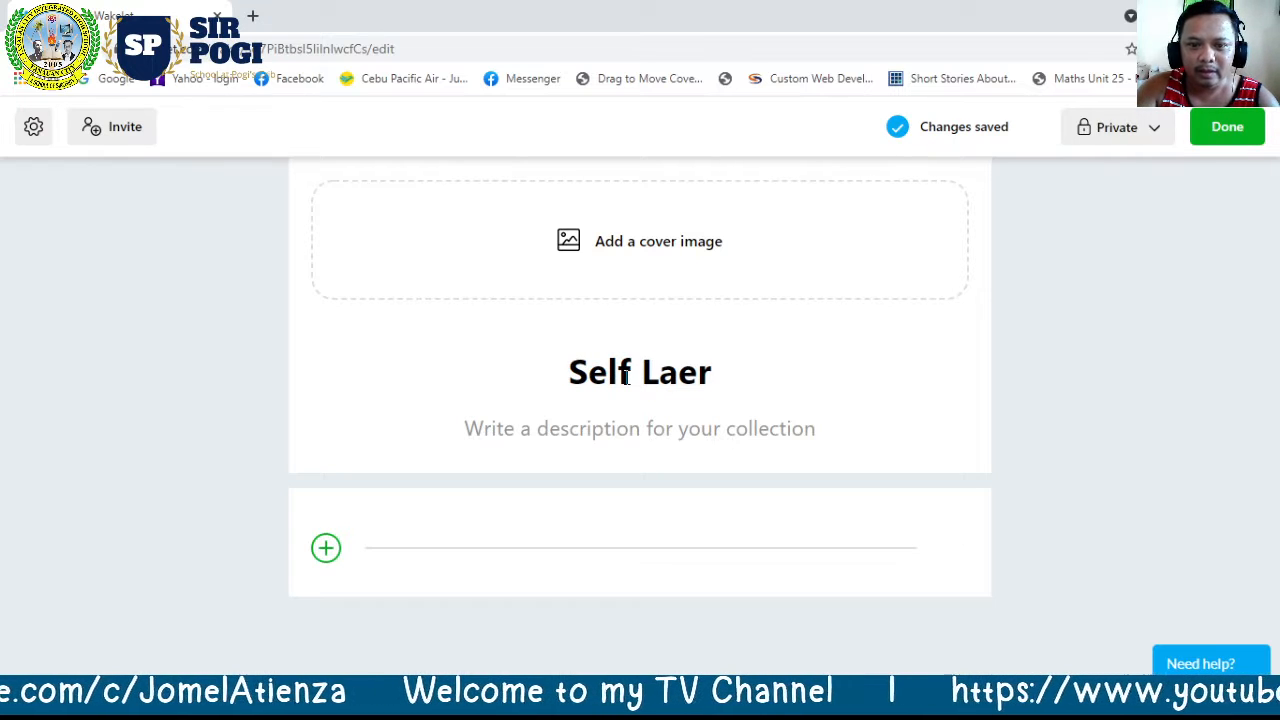
{"action": "key", "text": "BackSpace"}
{"action": "key", "text": "BackSpace"}
{"action": "key", "text": "BackSpace"}
{"action": "type", "text": "e"}
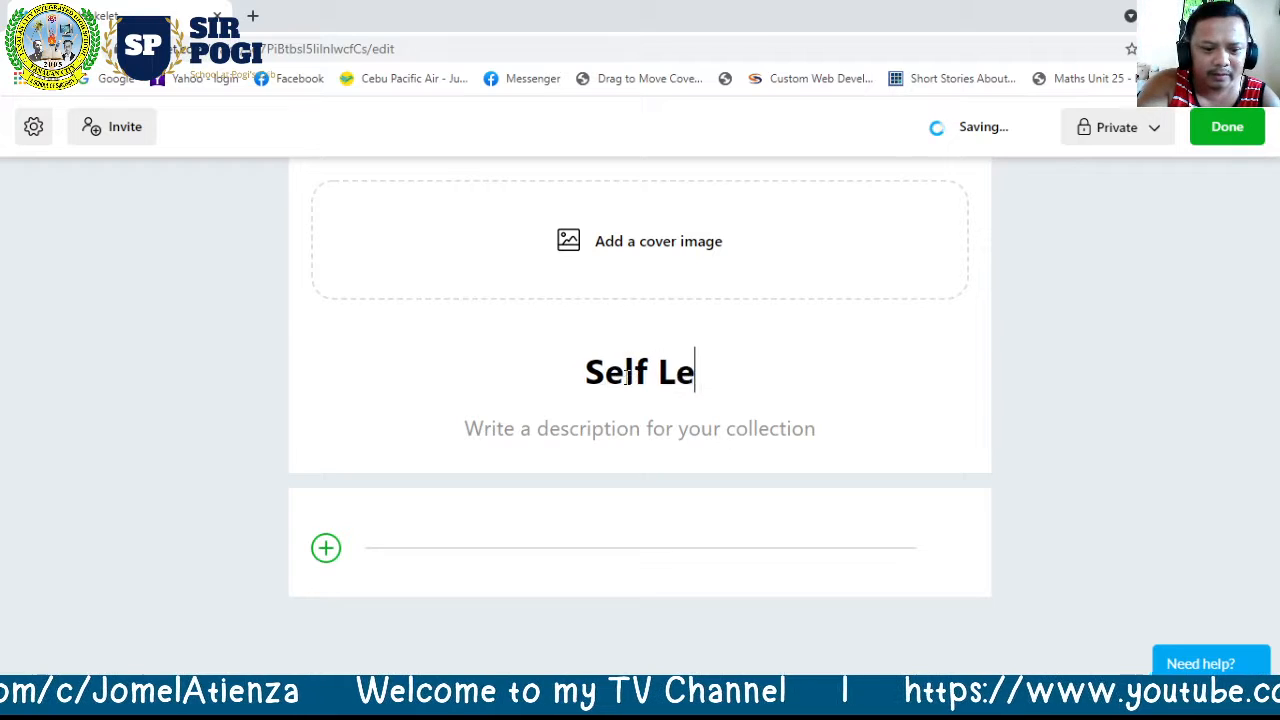
{"action": "type", "text": "arning"}
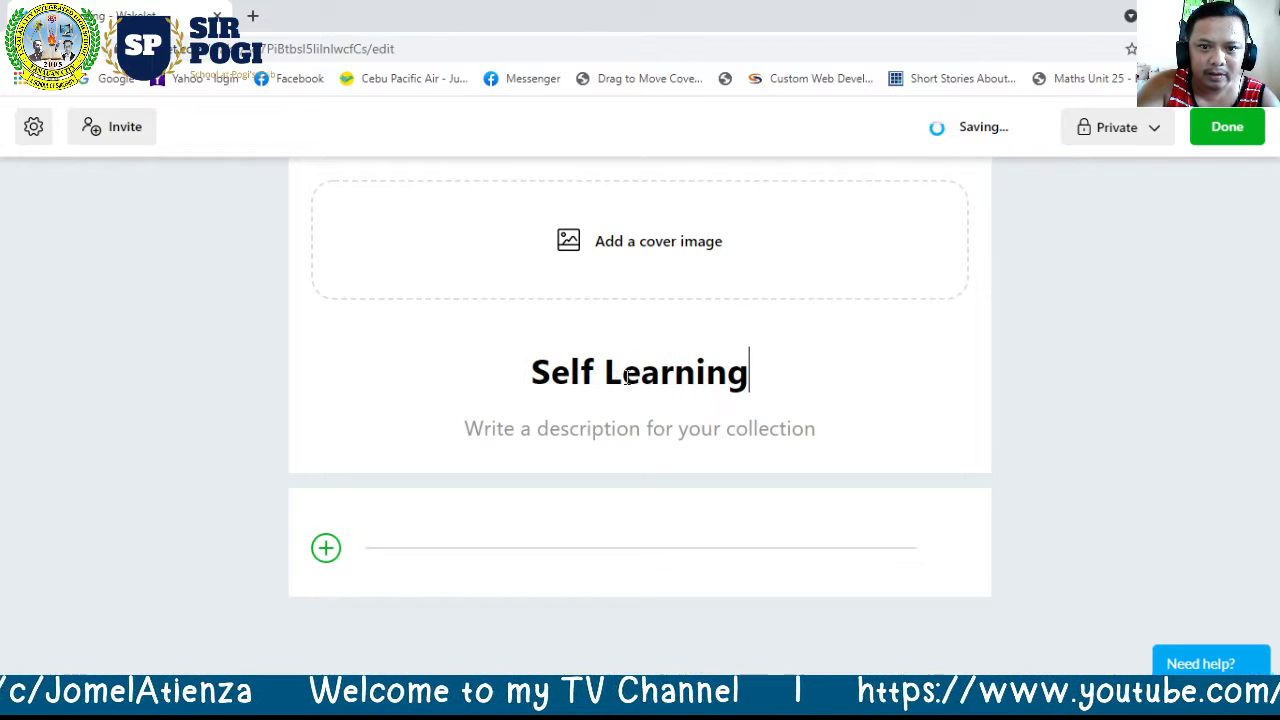
{"action": "type", "text": " Modu"}
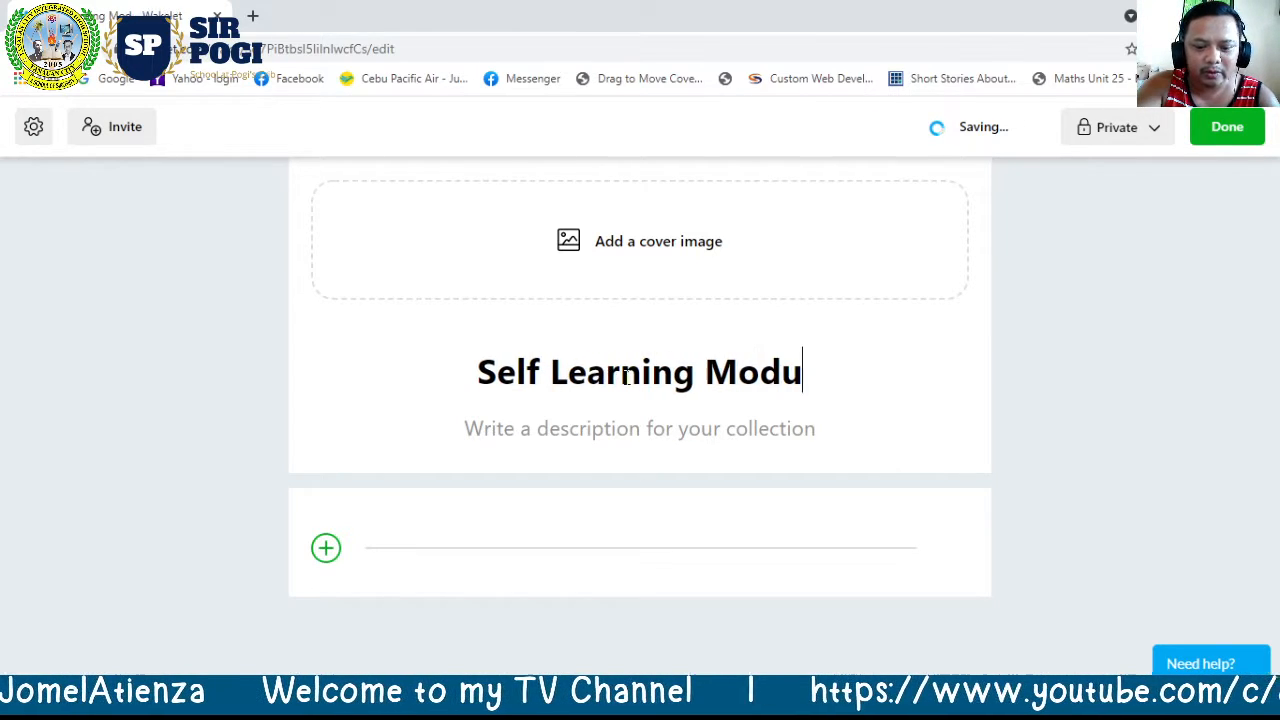
{"action": "type", "text": "les"}
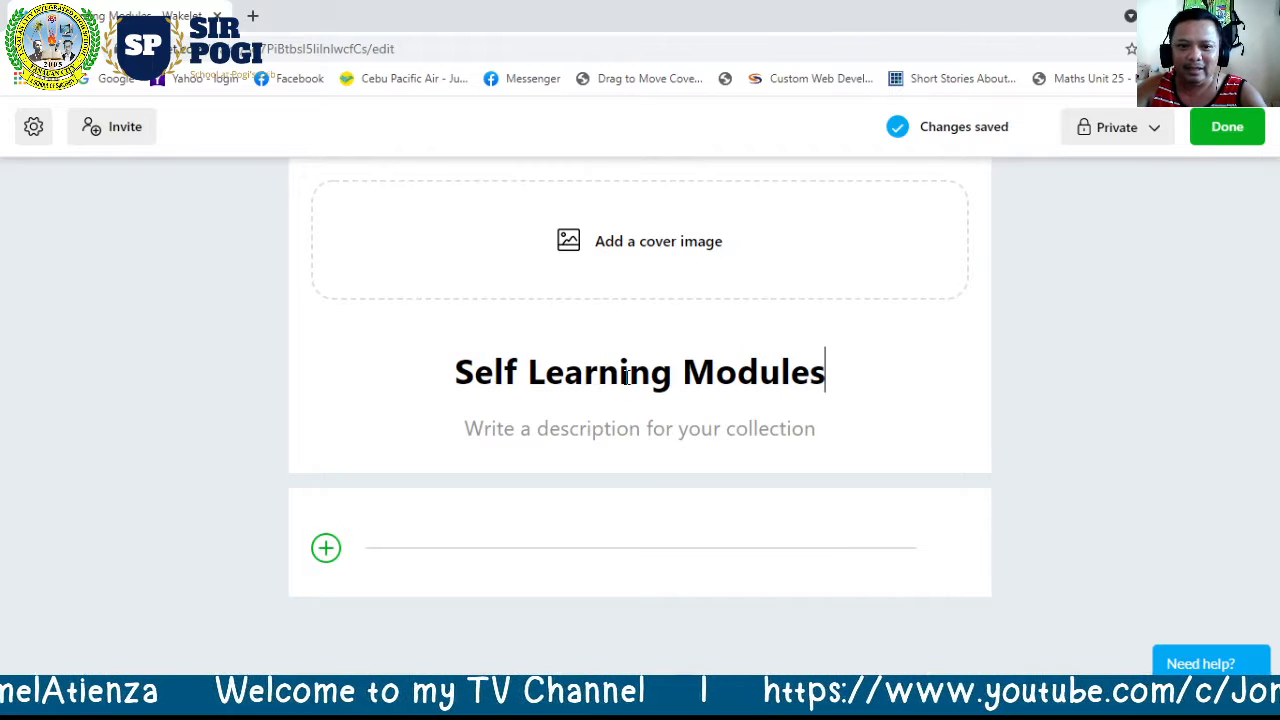
Step: Add the description "SLM for Math 8" to the collection
{"action": "left_click", "coordinate": [656, 432]}
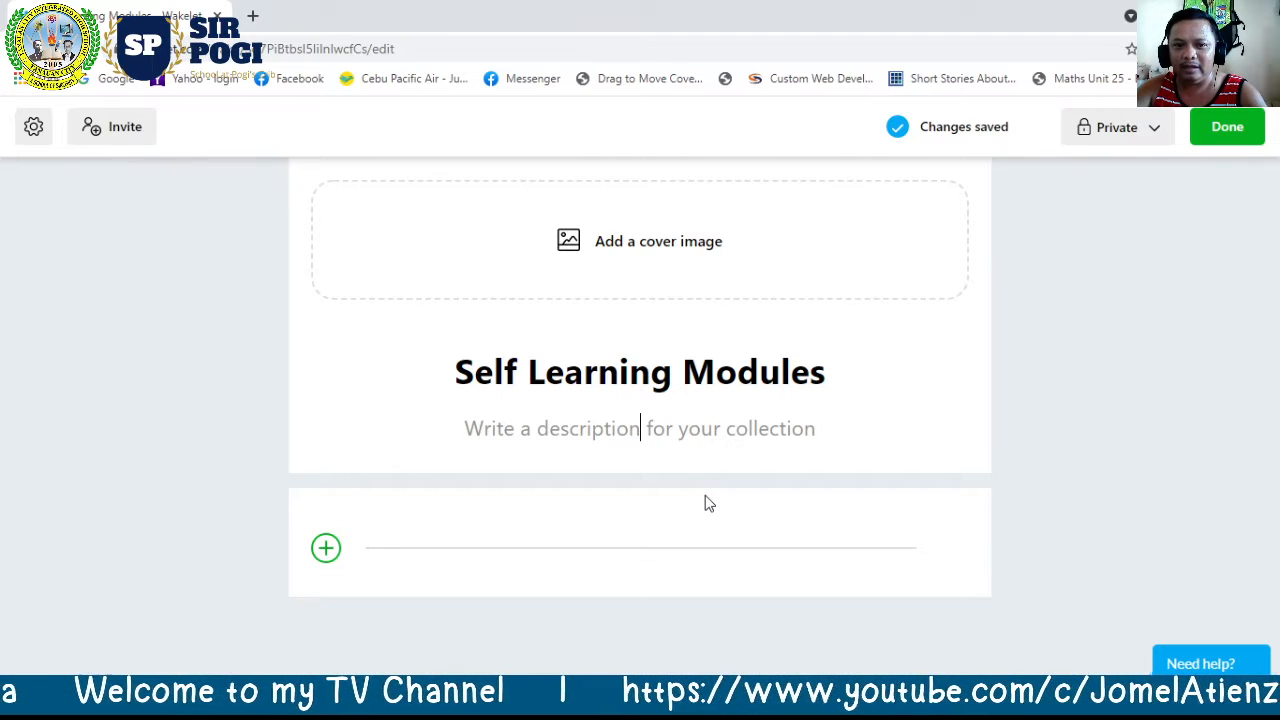
{"action": "type", "text": "S"}
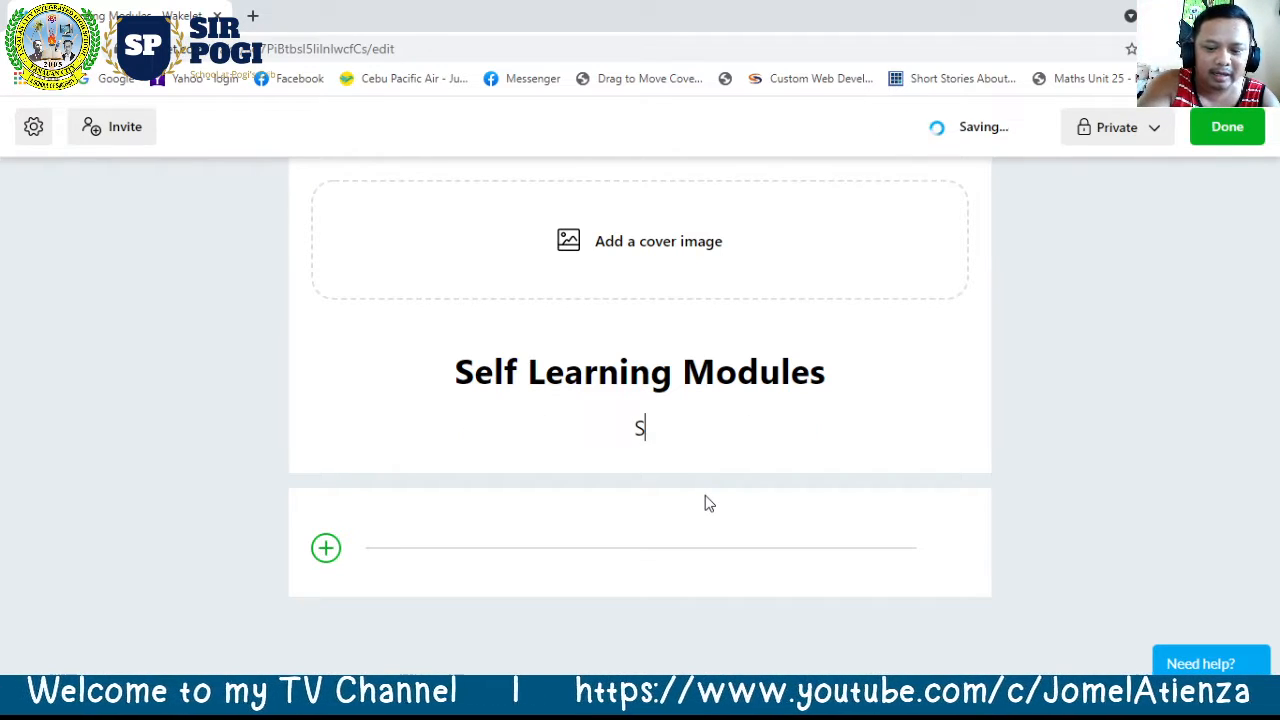
{"action": "type", "text": "LM"}
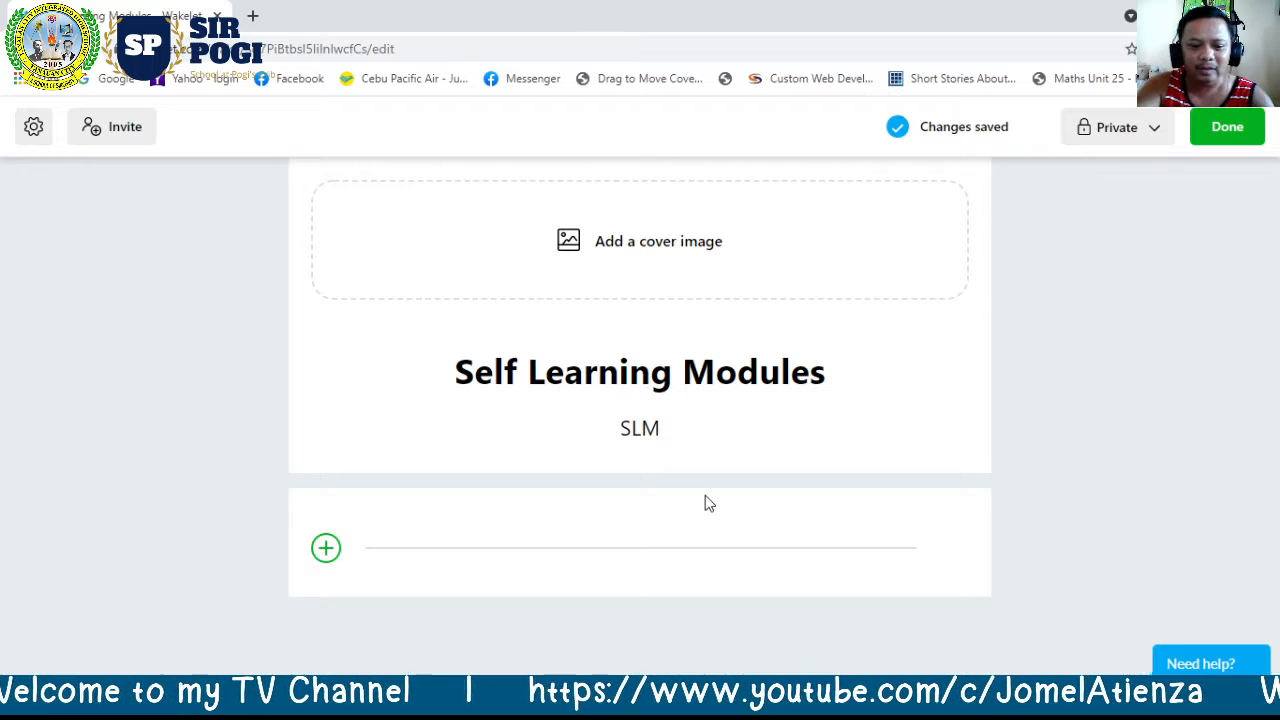
{"action": "type", "text": " for "}
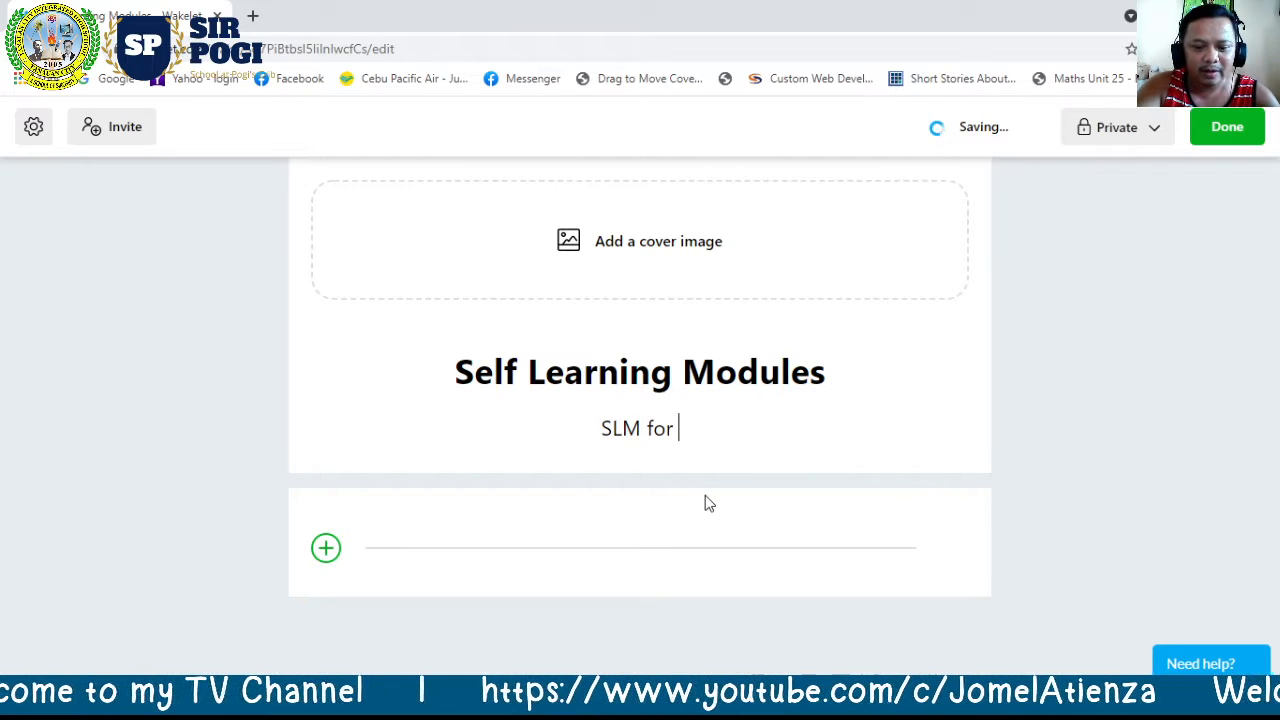
{"action": "type", "text": "Math "}
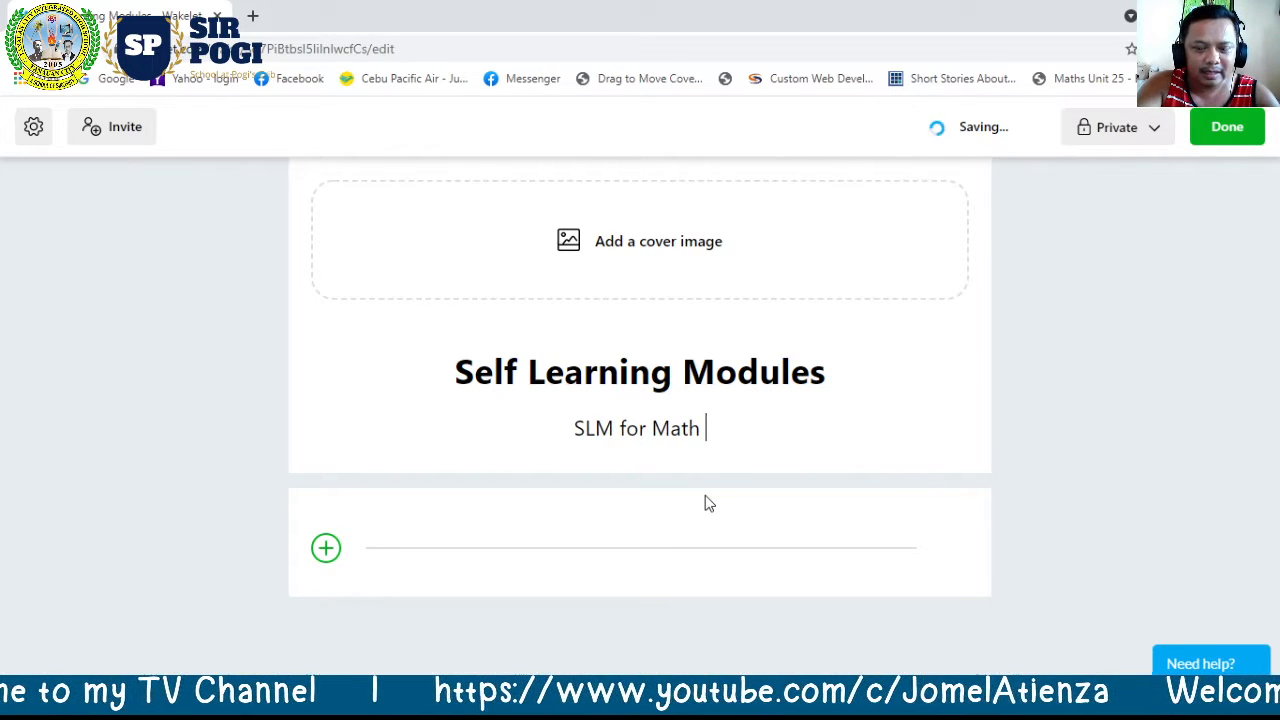
{"action": "type", "text": "8"}
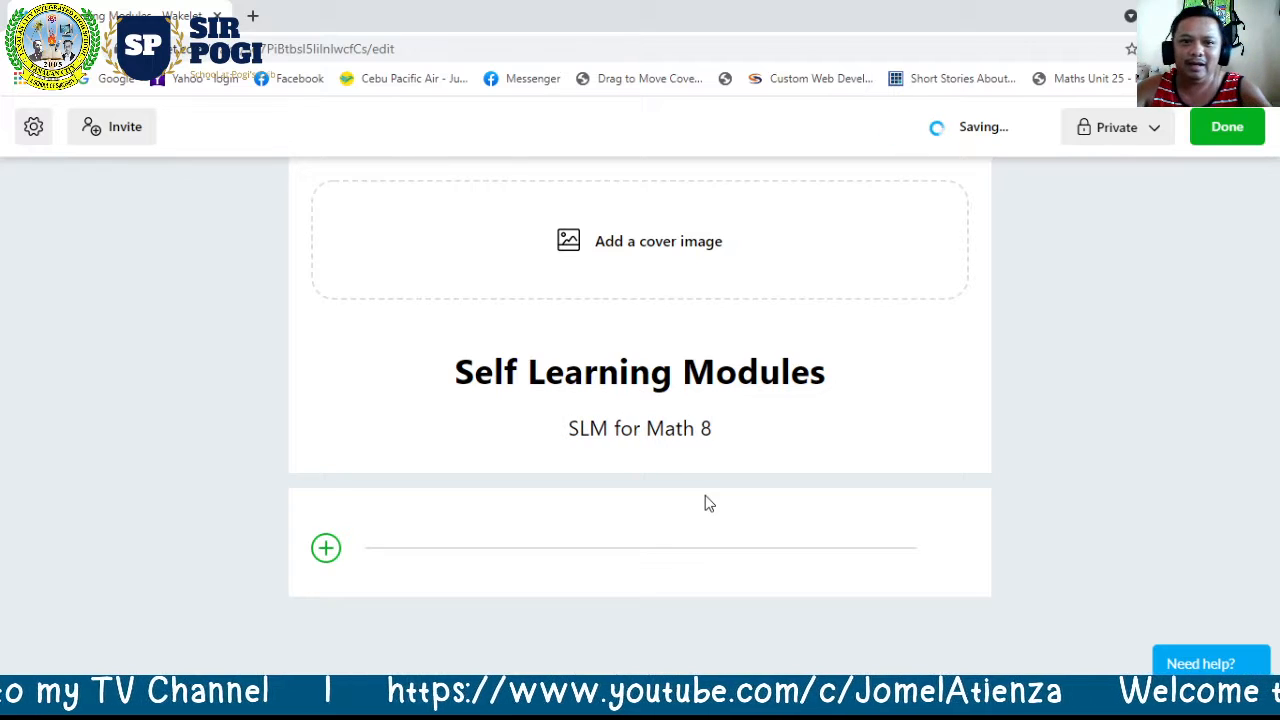
Step: Upload the SP shield logo picture as the collection's cover image and save it
{"action": "left_click", "coordinate": [647, 260]}
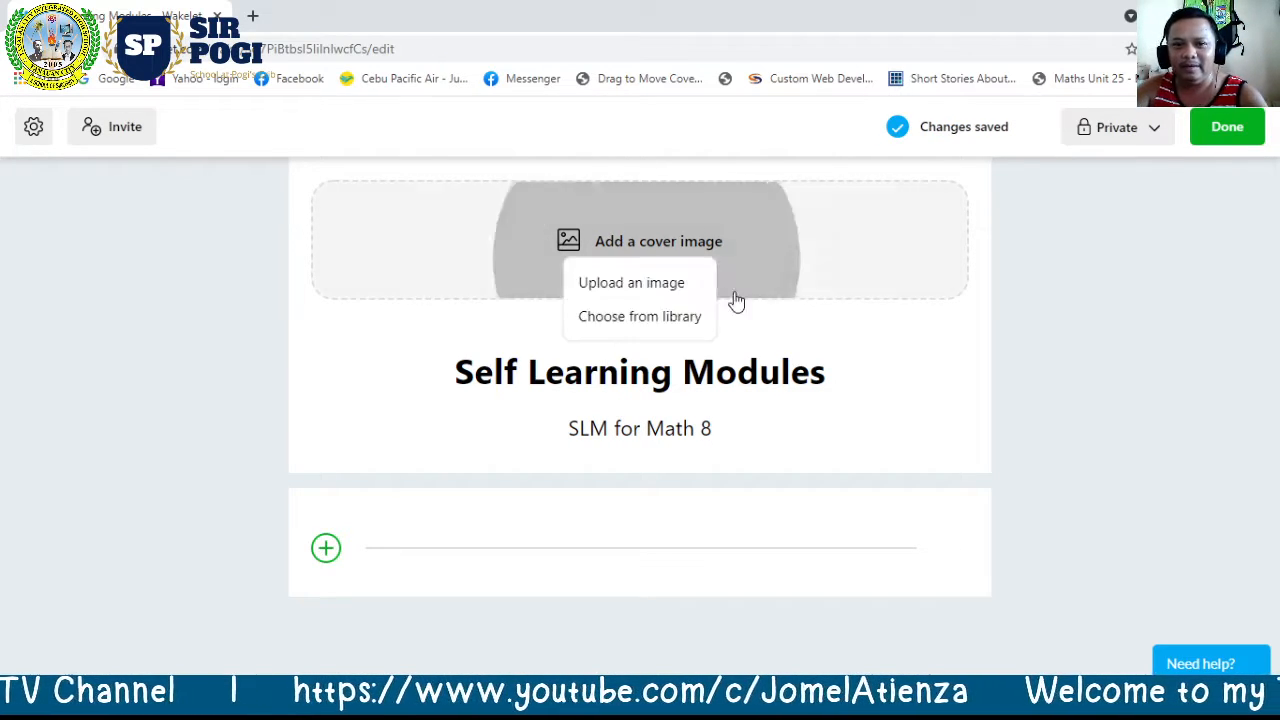
{"action": "left_click", "coordinate": [632, 284]}
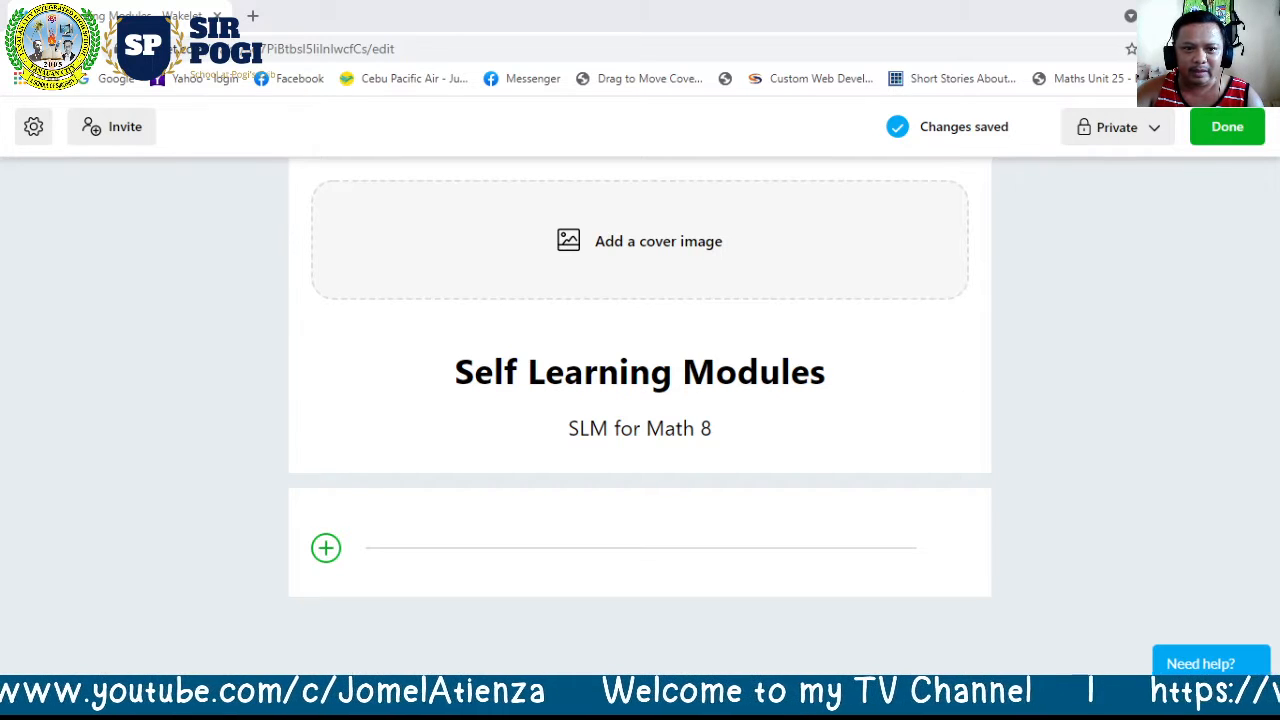
{"action": "left_click", "coordinate": [662, 467]}
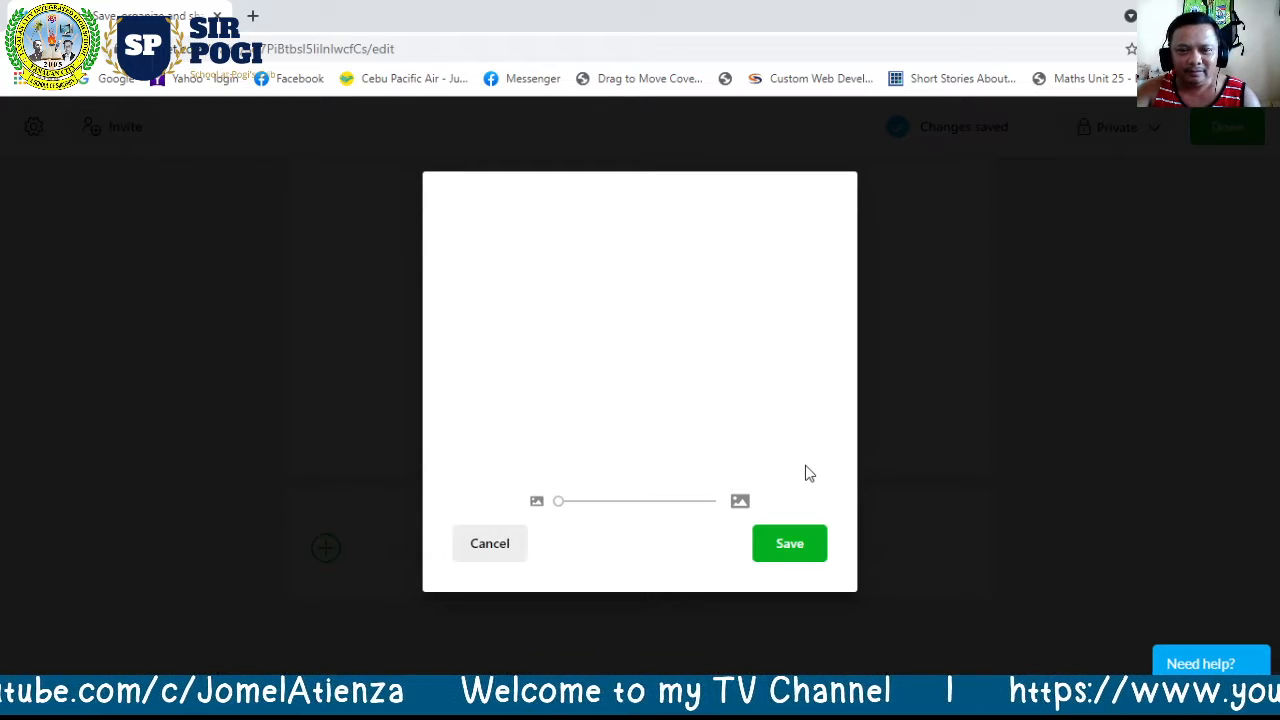
{"action": "left_click", "coordinate": [780, 546]}
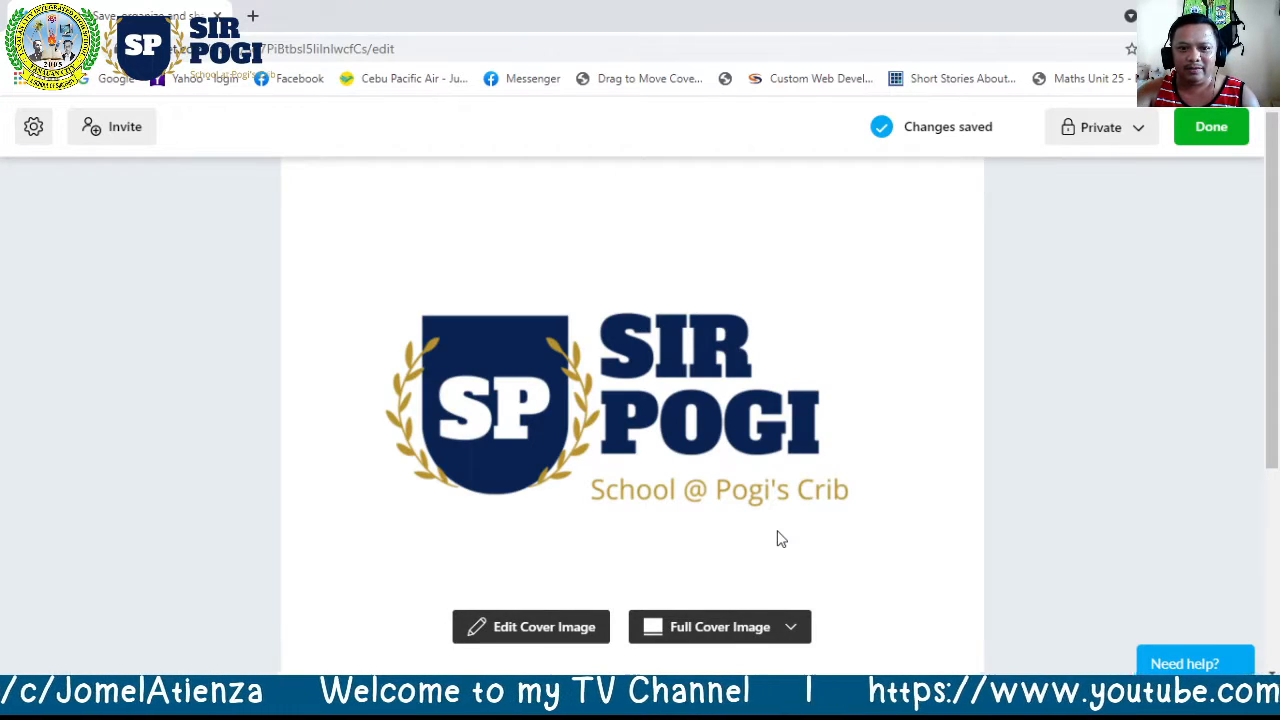
Step: Open the options for adding an item below the collection's description
{"action": "scroll", "coordinate": [781, 540], "scroll_direction": "down", "scroll_amount": 3}
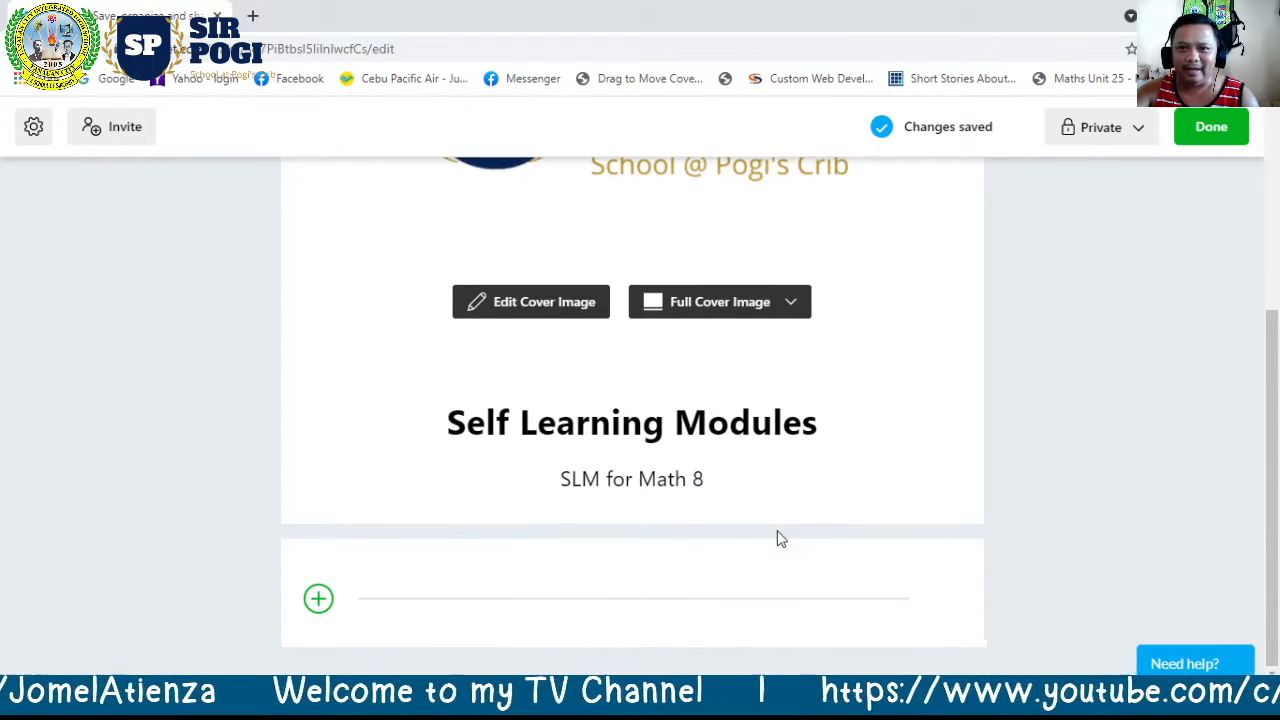
{"action": "left_click", "coordinate": [318, 603]}
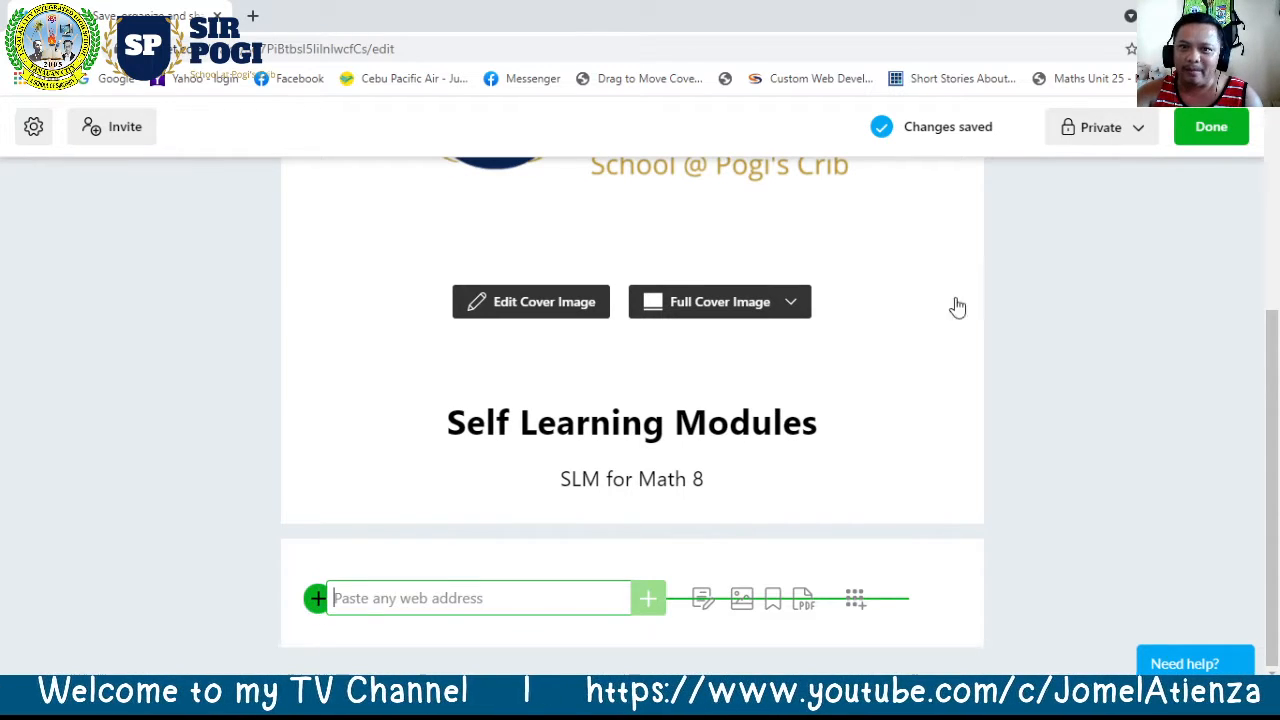